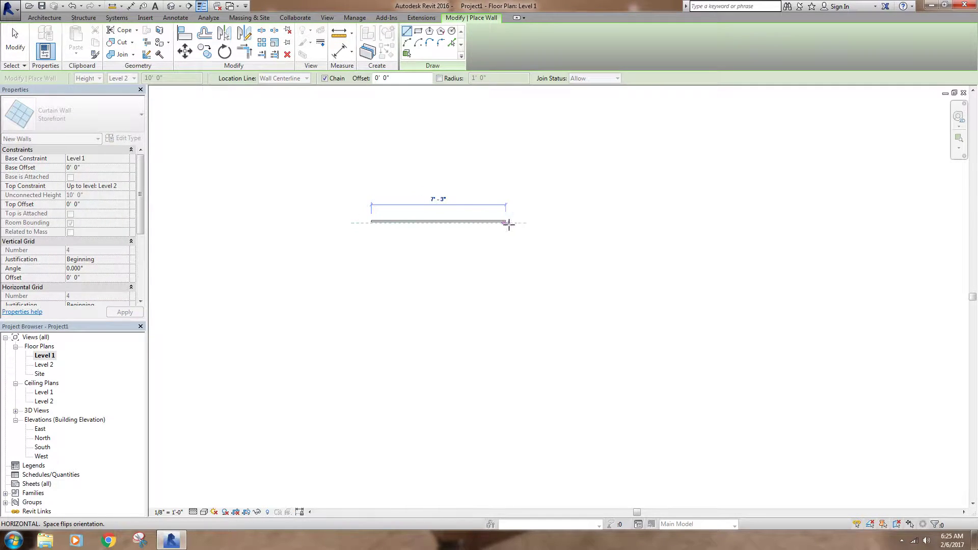
# Step: Finish drawing a horizontal Storefront curtain wall about 11' 0" long on the Level 1 plan
pyautogui.click(574, 222)
pyautogui.rightClick(440, 171)
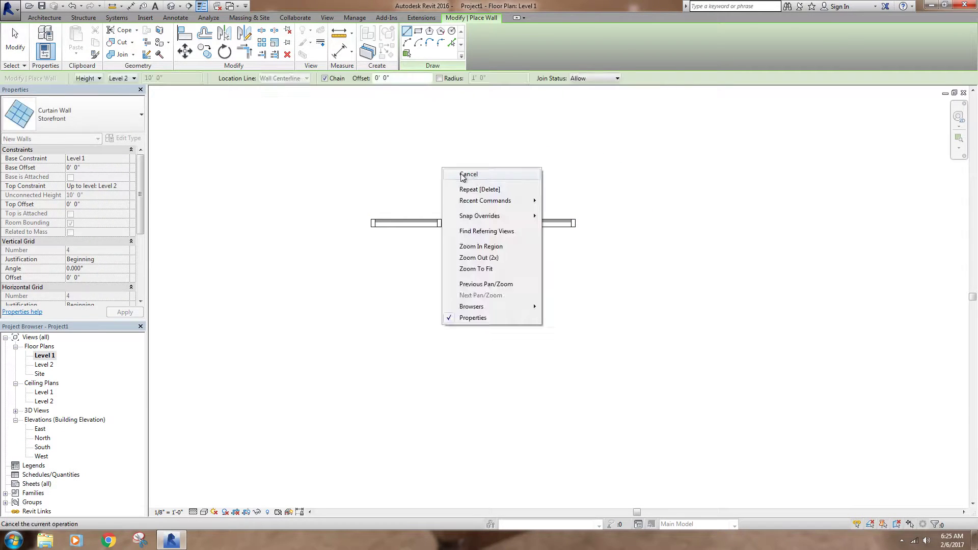
pyautogui.click(458, 180)
# Step: Stretch the right end of the Storefront curtain wall outward to a total length of about 20' 3"
pyautogui.scroll(2, 511, 201)
pyautogui.click(574, 256)
pyautogui.scroll(-1, 617, 260)
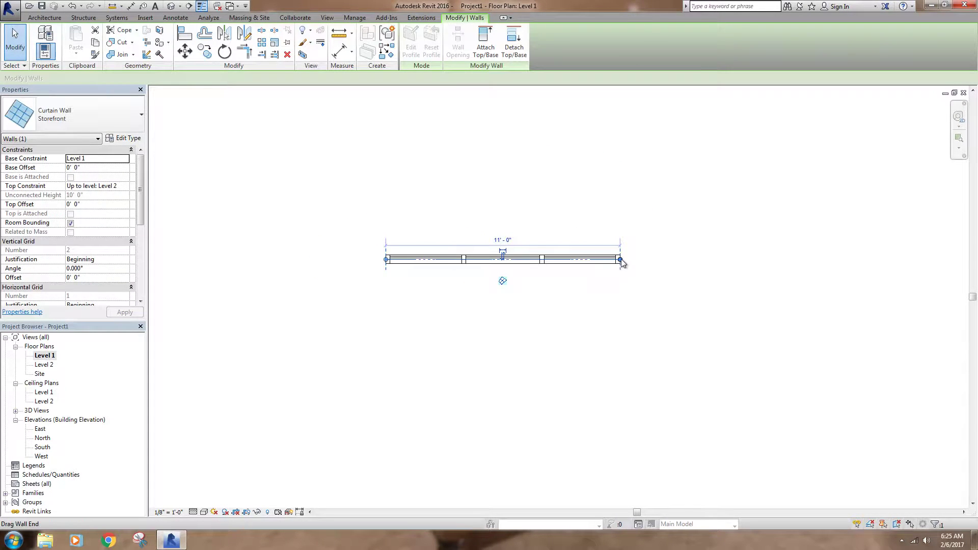
pyautogui.moveTo(622, 260); pyautogui.dragTo(817, 260)
pyautogui.click(603, 177)
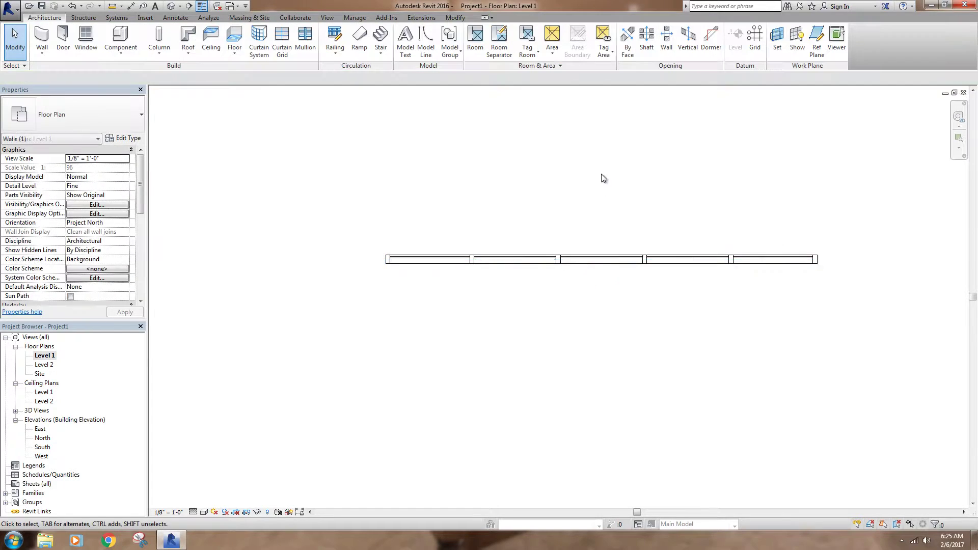
pyautogui.scroll(-1, 476, 228)
pyautogui.scroll(2, 478, 245)
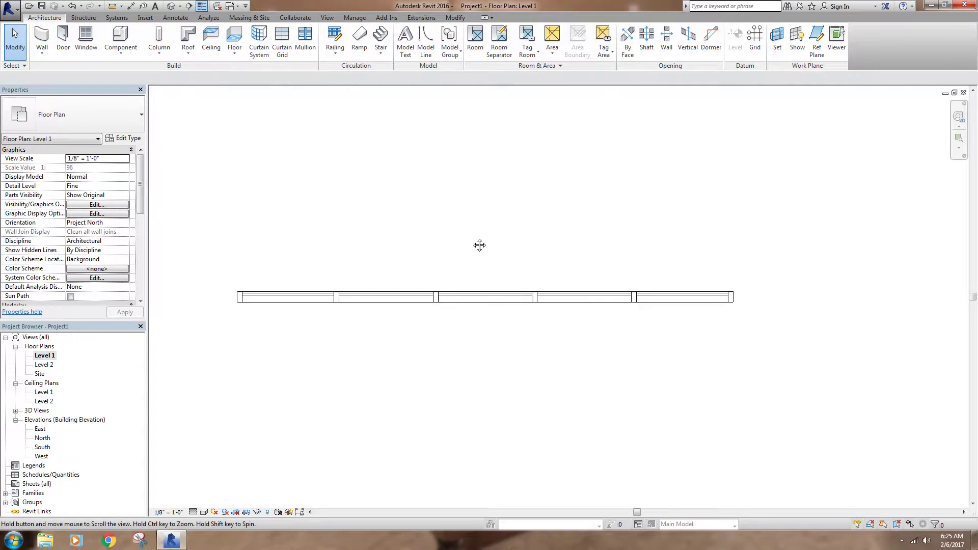
# Step: Show the curtain wall in the default 3D view, turned to face its front
pyautogui.click(172, 7)
pyautogui.scroll(-2, 599, 276)
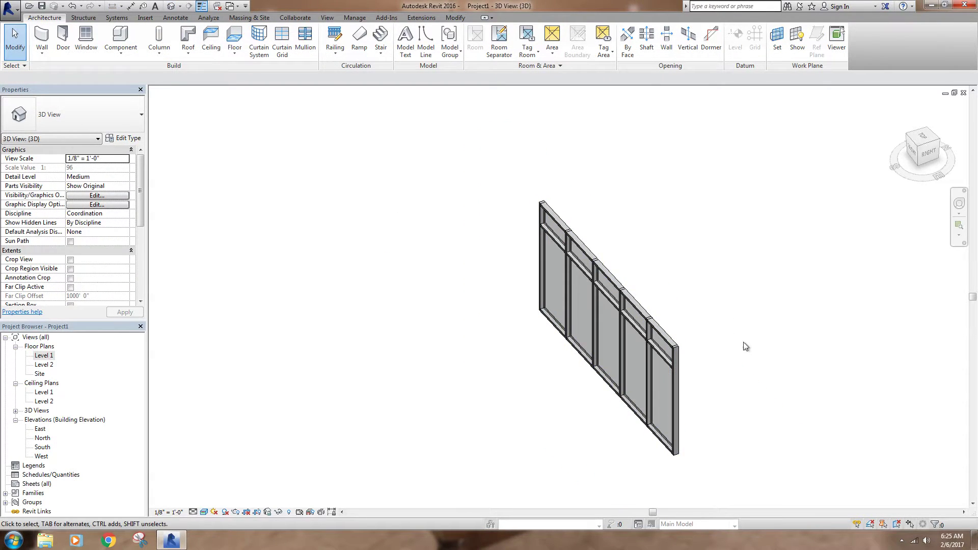
pyautogui.keyDown('shift'); pyautogui.moveTo(744, 341); pyautogui.dragTo(640, 340, button='middle'); pyautogui.keyUp('shift')
pyautogui.scroll(4, 582, 263)
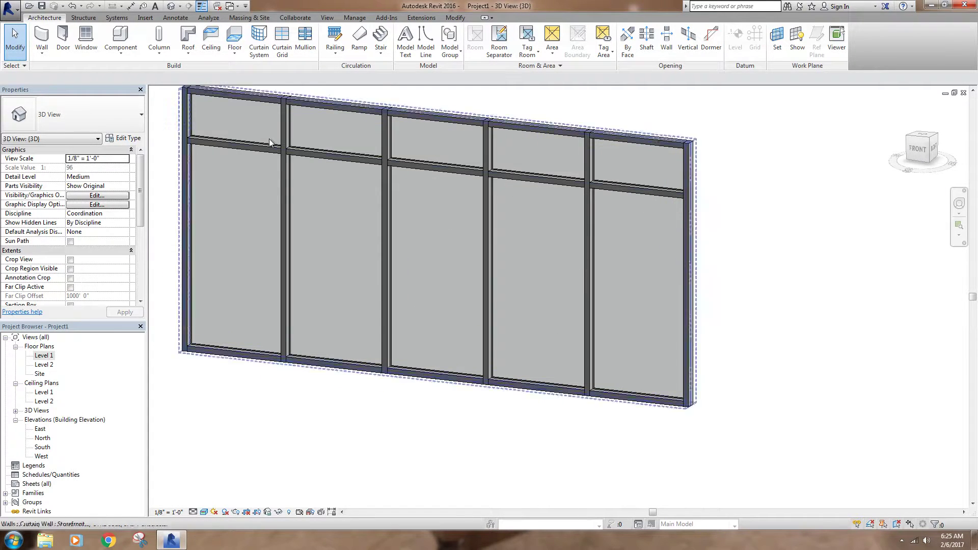
pyautogui.scroll(-3, 356, 254)
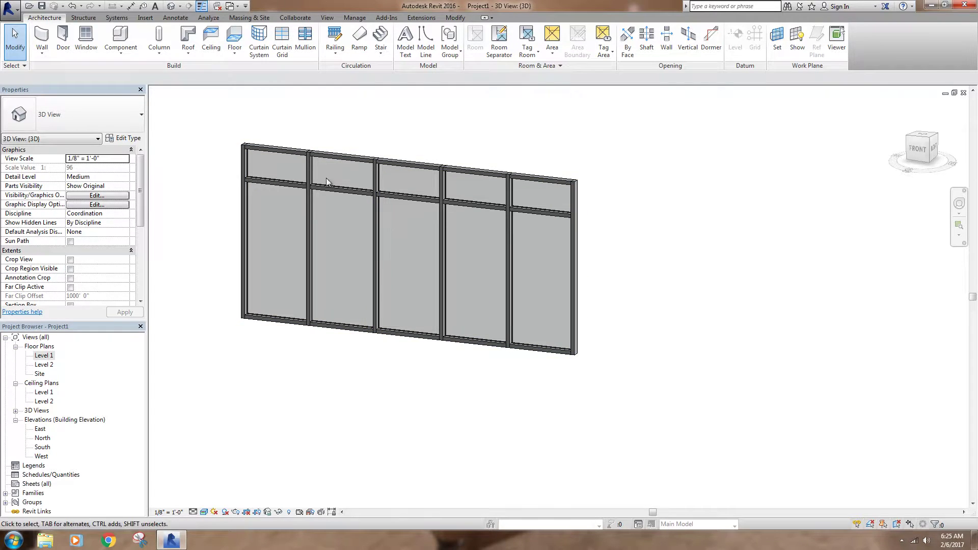
pyautogui.moveTo(288, 253); pyautogui.dragTo(285, 251, button='middle')
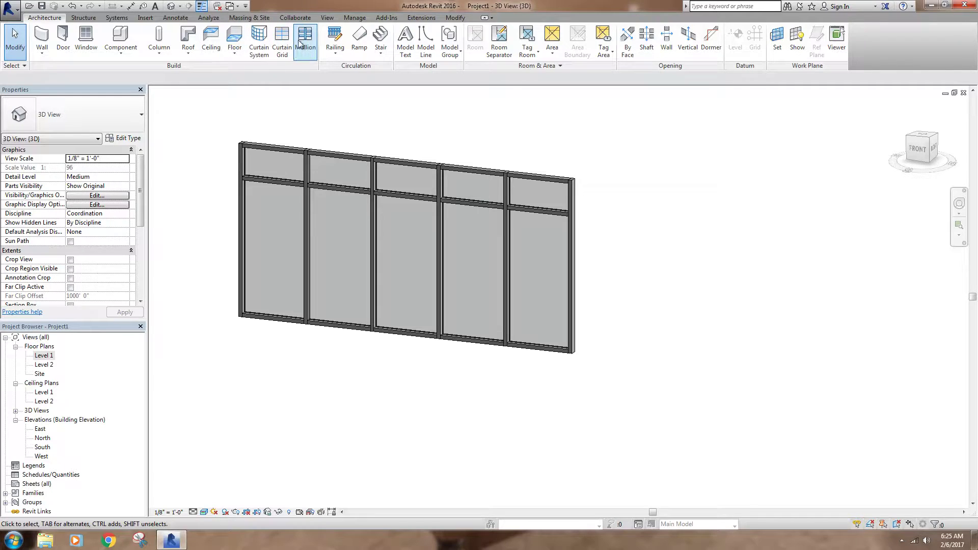
# Step: Try a horizontal curtain grid line across all segments, 4' 0" above the wall's base, and undo it
pyautogui.click(283, 38)
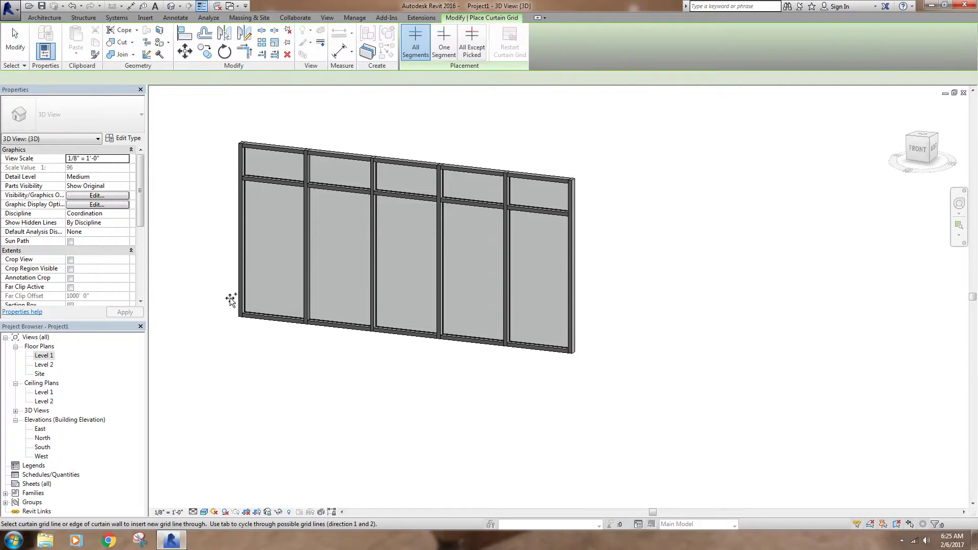
pyautogui.click(244, 247)
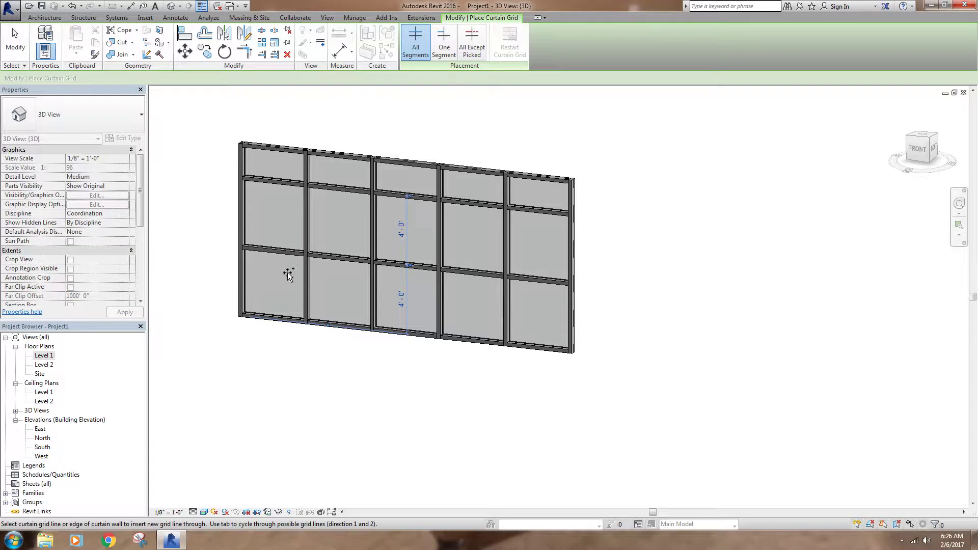
pyautogui.hotkey('ctrl', 'z')
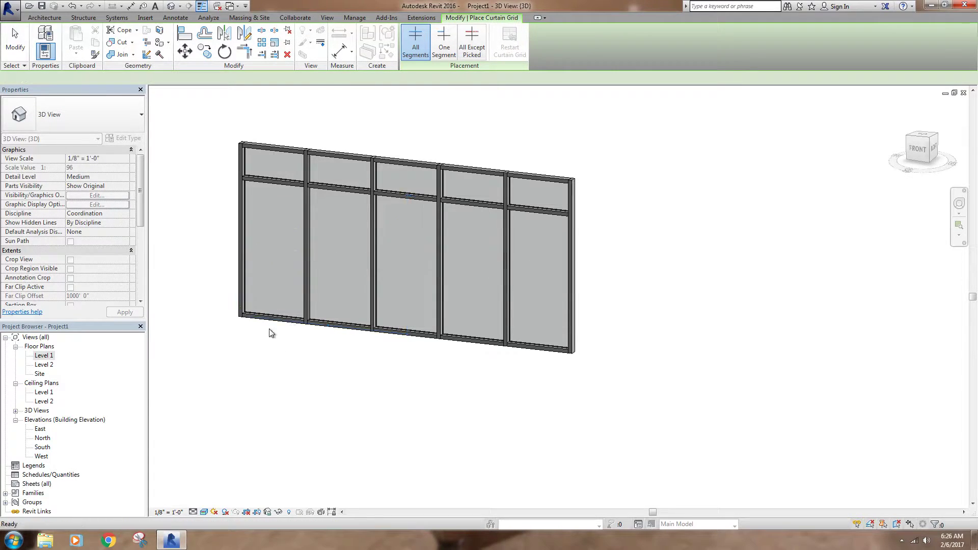
pyautogui.press('Escape')
# Step: Examine the curtain wall's instance properties, including the top constraint and the vertical grid justification options
pyautogui.moveTo(270, 365); pyautogui.dragTo(360, 344, button='middle')
pyautogui.click(363, 331)
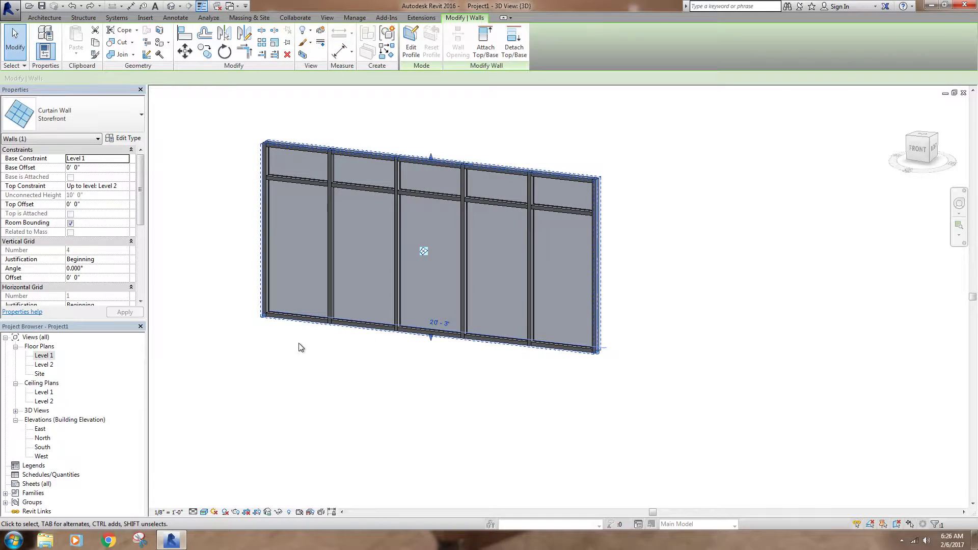
pyautogui.scroll(-2, 122, 158)
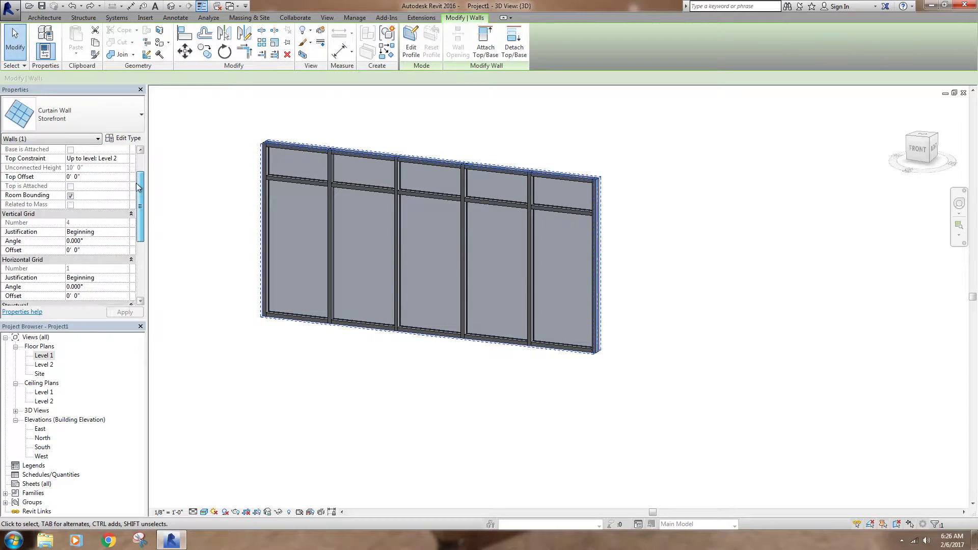
pyautogui.scroll(2, 114, 153)
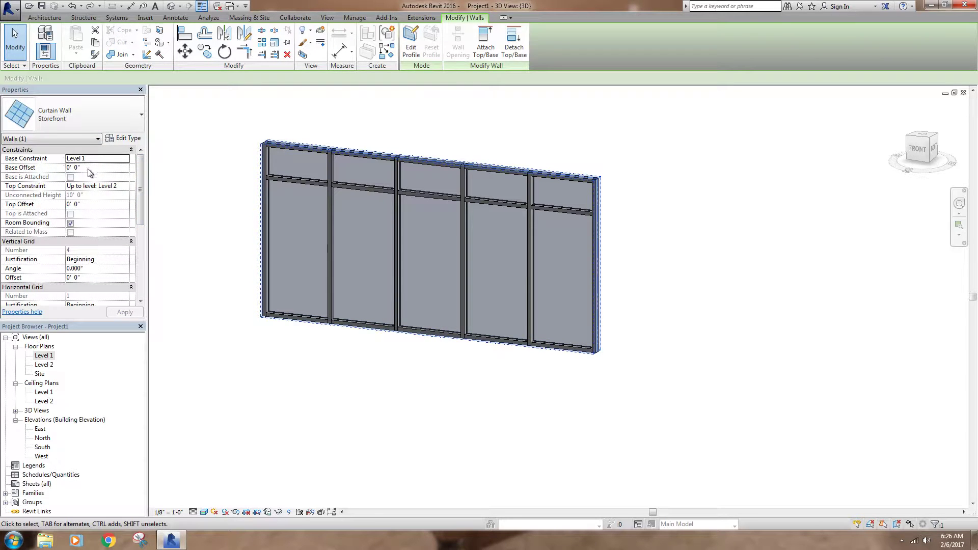
pyautogui.click(126, 187)
pyautogui.click(126, 186)
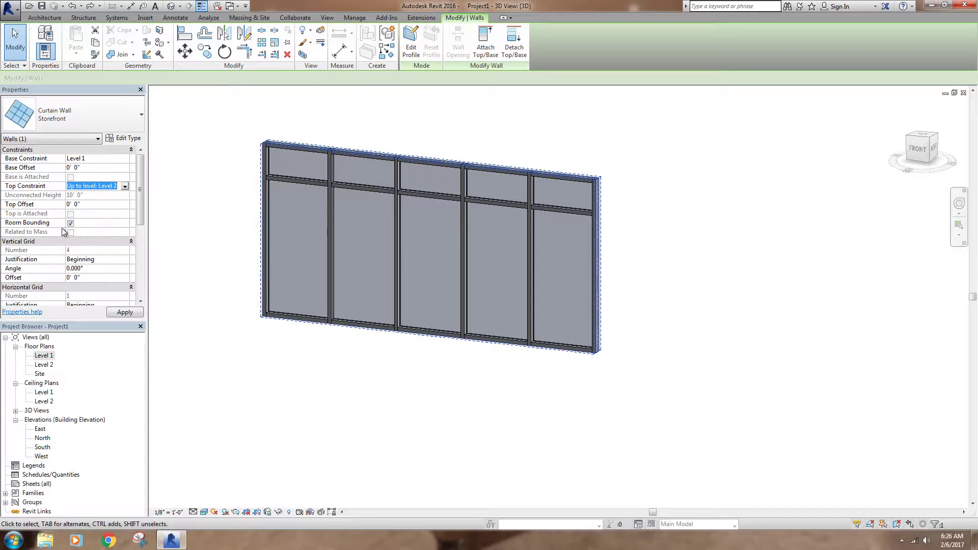
pyautogui.moveTo(142, 187); pyautogui.dragTo(143, 216)
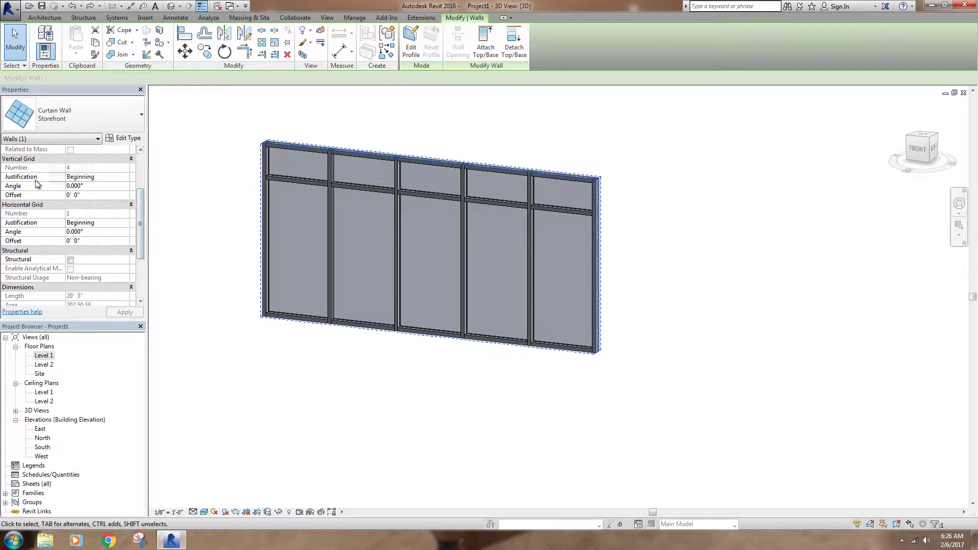
pyautogui.click(124, 177)
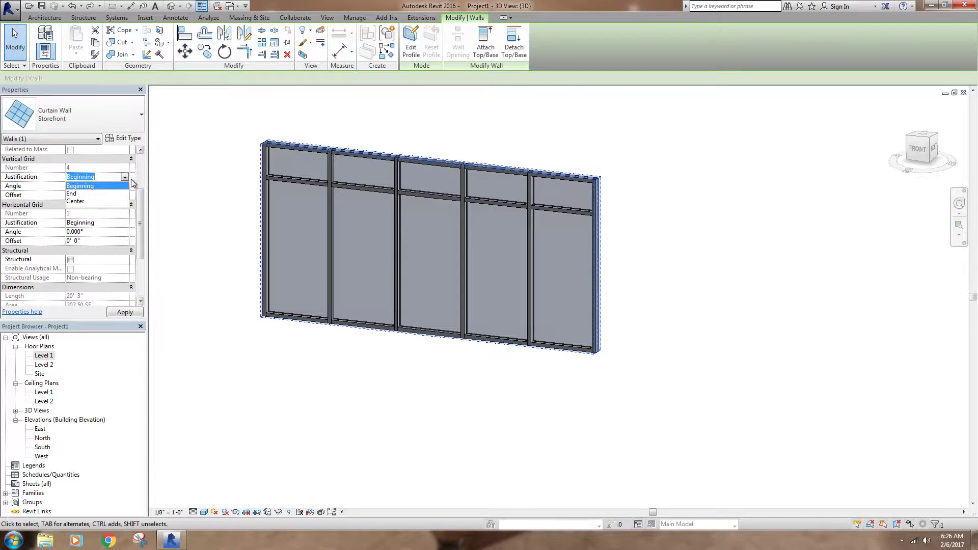
pyautogui.click(124, 177)
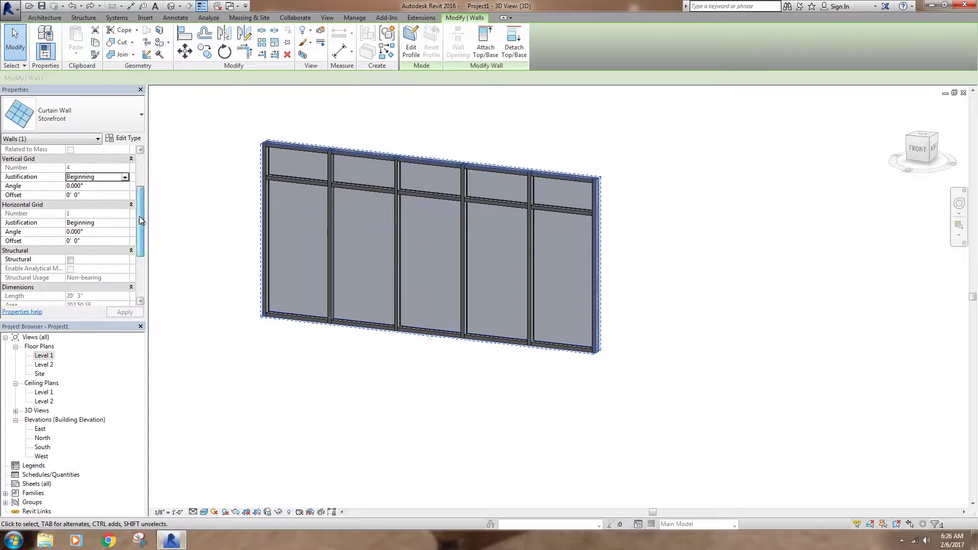
# Step: Try a 45° vertical grid angle on the curtain wall and undo it
pyautogui.scroll(1, 140, 214)
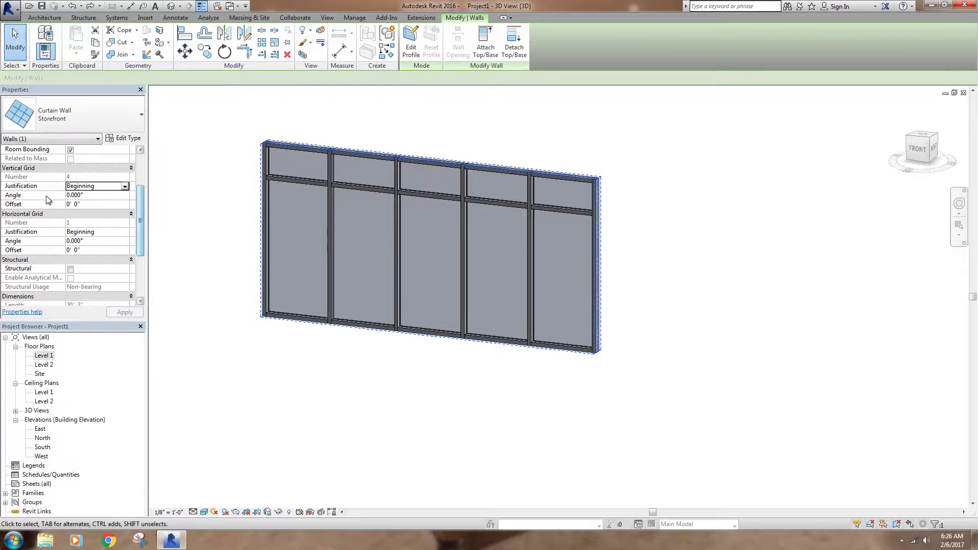
pyautogui.click(100, 195)
pyautogui.write('45')
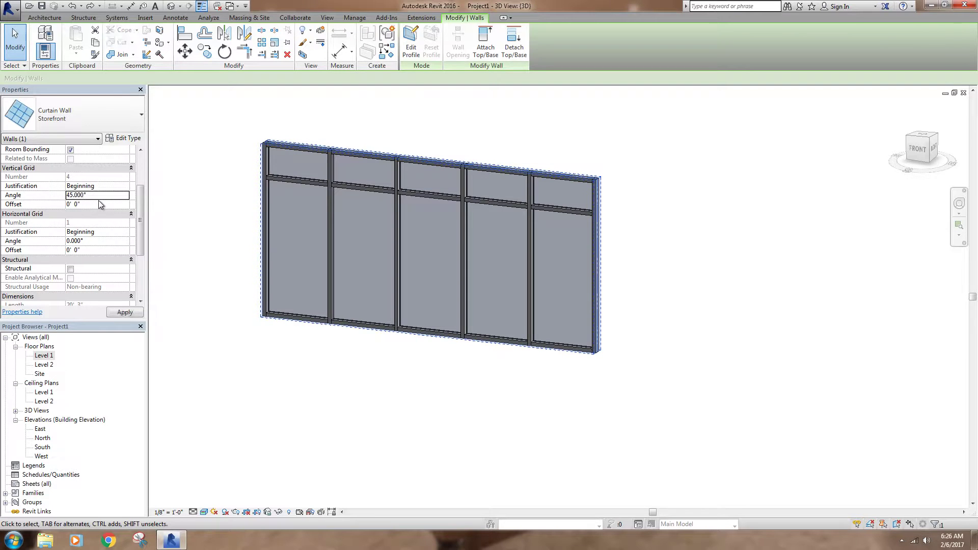
pyautogui.press('Return')
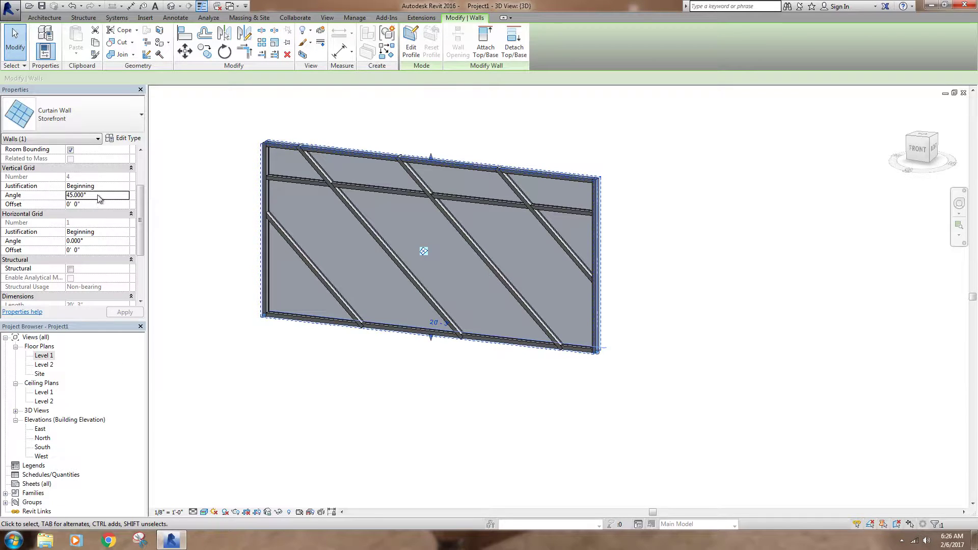
pyautogui.hotkey('ctrl', 'z')
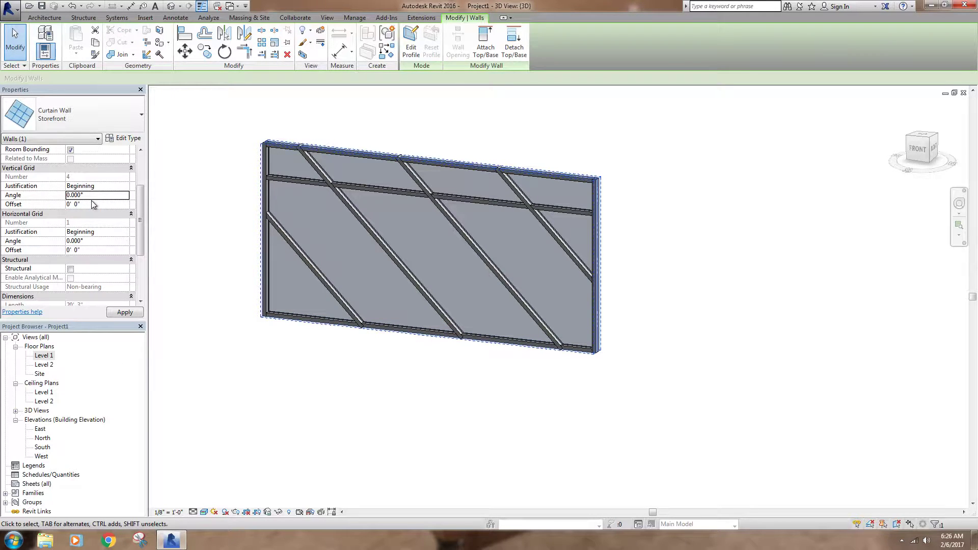
pyautogui.moveTo(292, 221)
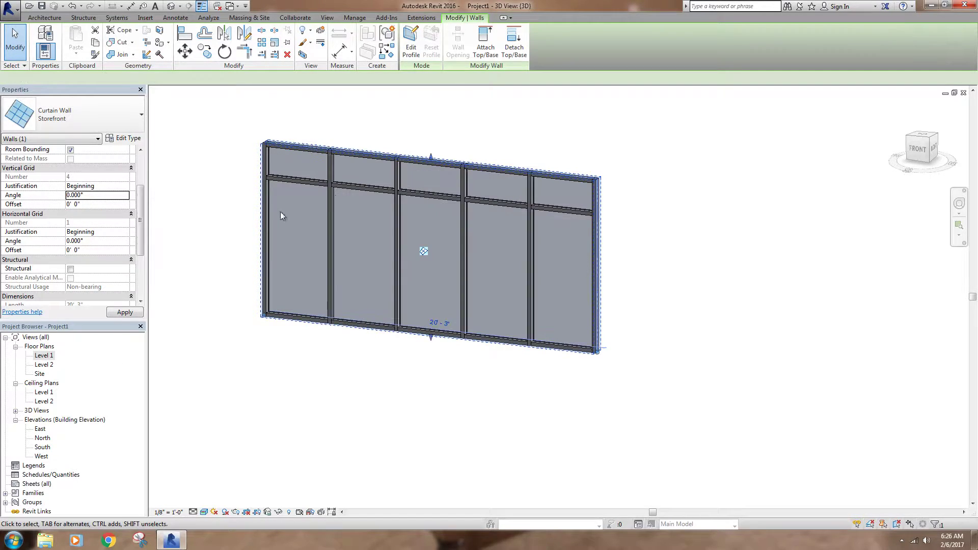
# Step: Review the curtain wall's remaining instance properties and the grid and mullion settings in the Storefront type properties
pyautogui.moveTo(181, 220); pyautogui.dragTo(182, 220, button='middle')
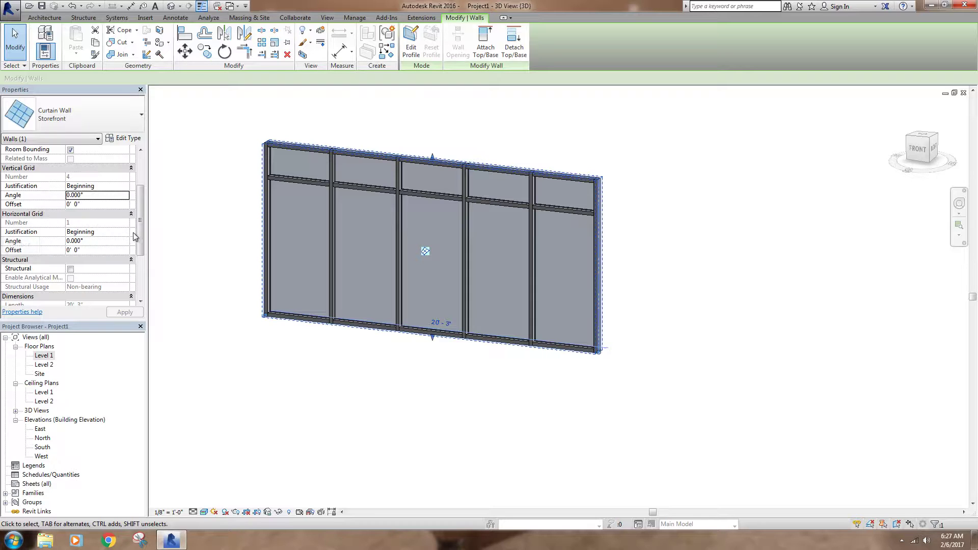
pyautogui.scroll(-2, 142, 208)
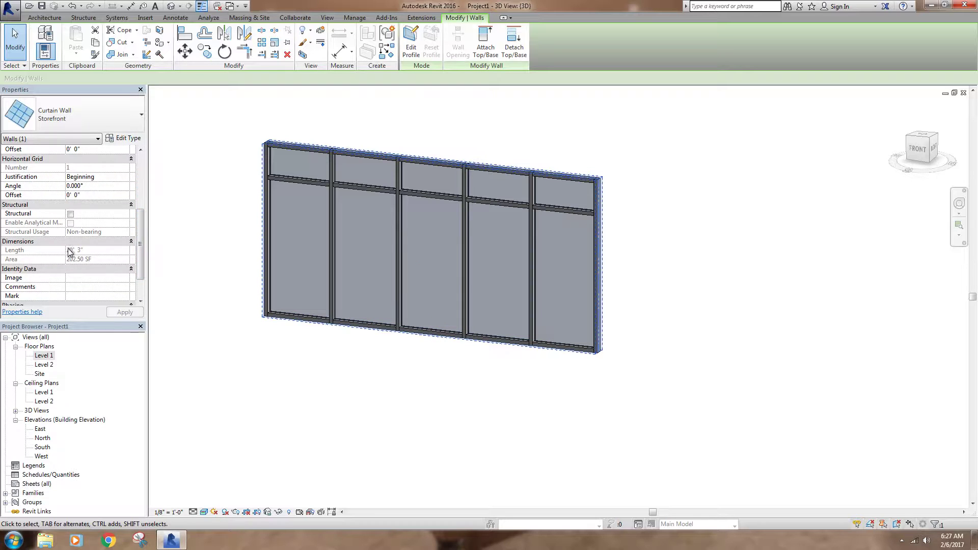
pyautogui.scroll(-2, 143, 239)
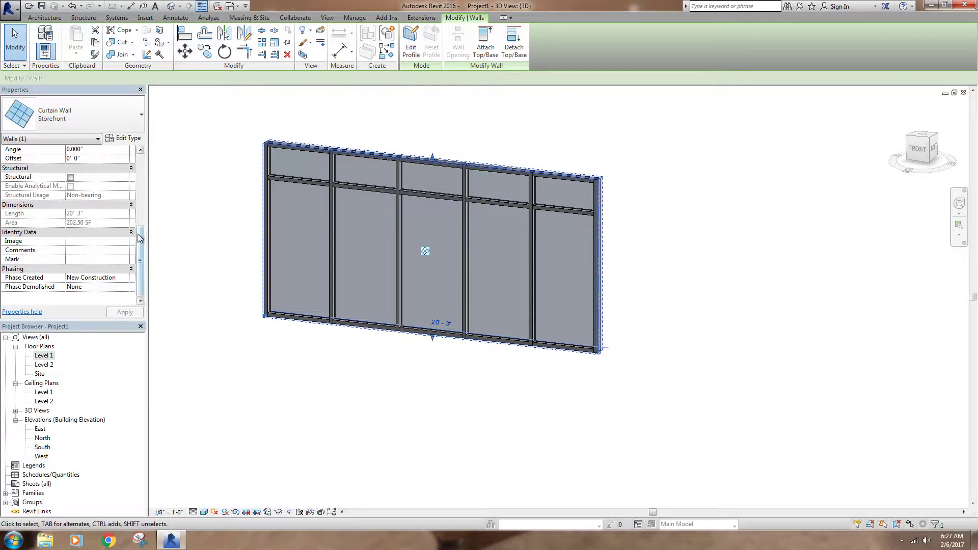
pyautogui.scroll(1, 142, 237)
pyautogui.scroll(-1, 142, 237)
pyautogui.moveTo(142, 243); pyautogui.dragTo(147, 172)
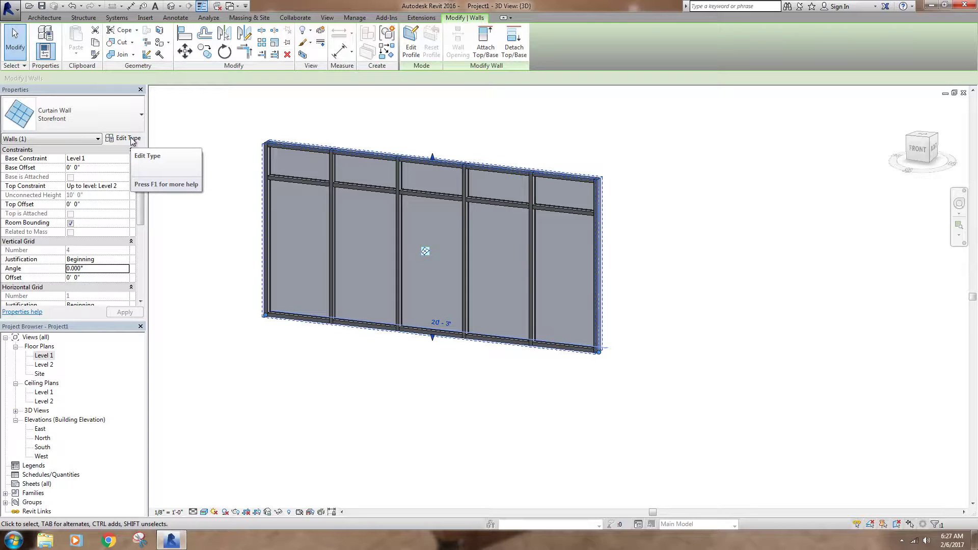
pyautogui.click(130, 138)
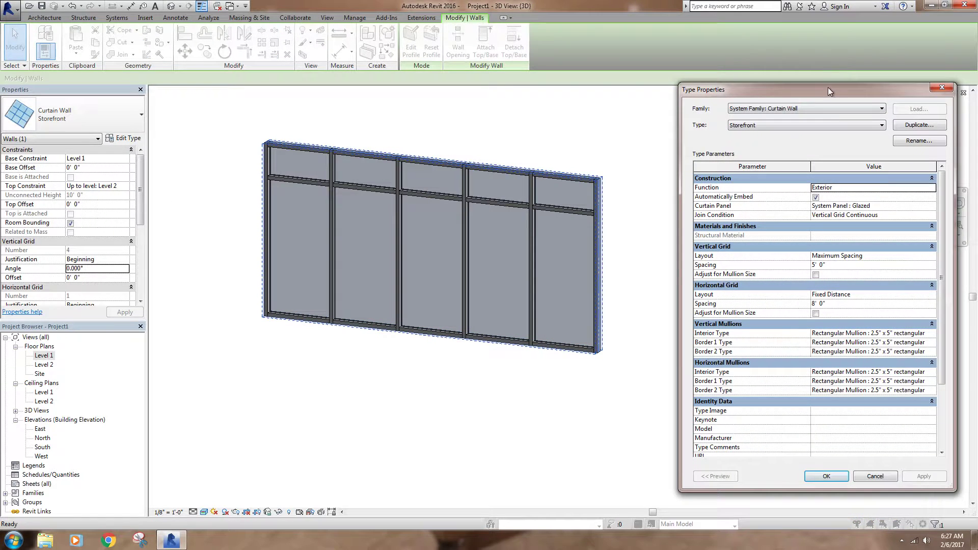
pyautogui.moveTo(828, 87); pyautogui.dragTo(788, 83)
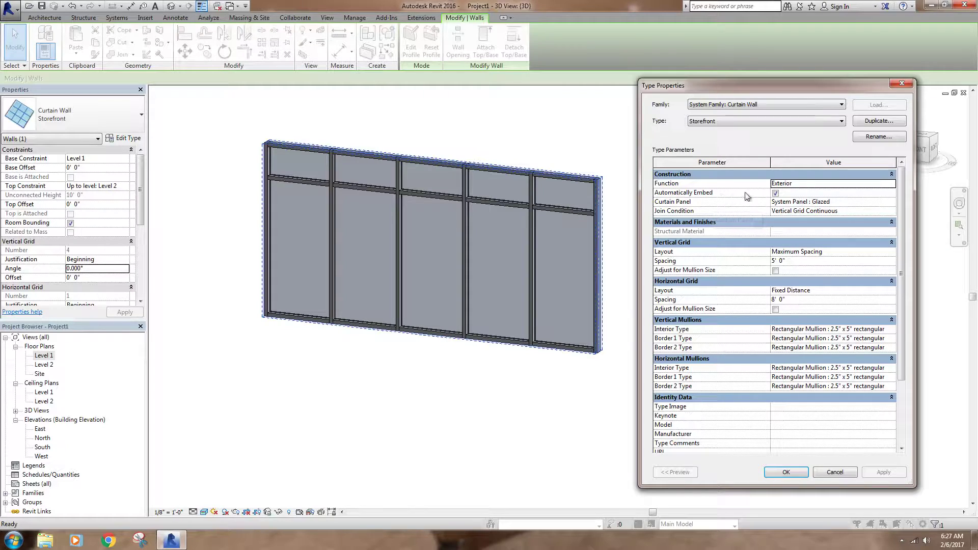
pyautogui.click(796, 477)
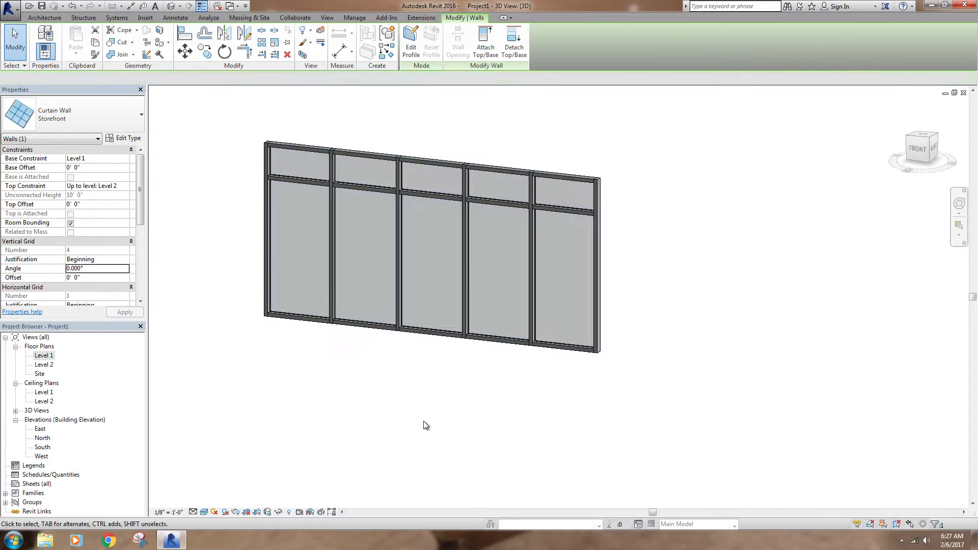
pyautogui.click(424, 423)
# Step: On the Level 1 floor plan, draw a horizontal Generic - 6" wall about 24' 10" long above the curtain wall
pyautogui.click(46, 356)
pyautogui.doubleClick(46, 357)
pyautogui.press('w')
pyautogui.press('a')
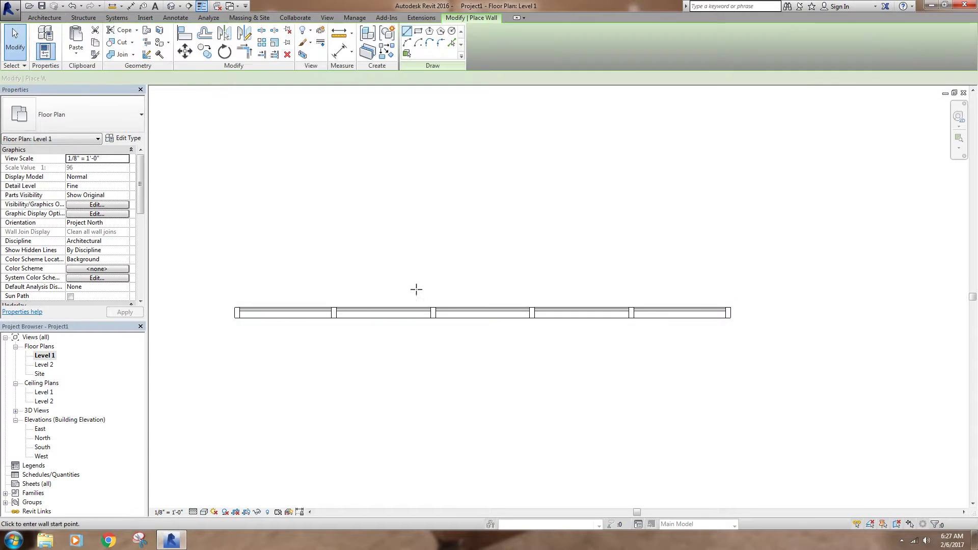
pyautogui.click(76, 115)
pyautogui.scroll(5, 117, 169)
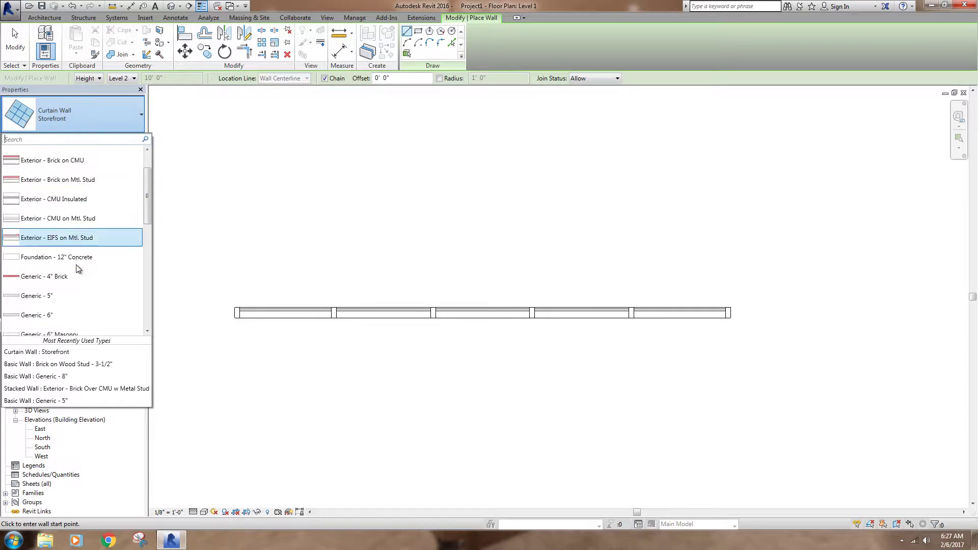
pyautogui.click(59, 316)
pyautogui.click(166, 189)
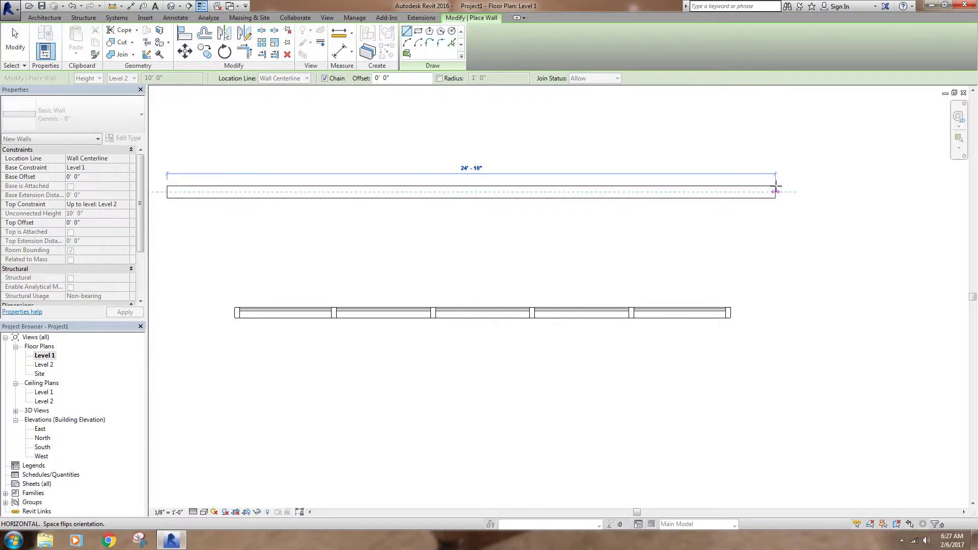
pyautogui.click(775, 189)
pyautogui.press('Escape')
pyautogui.press('Escape')
# Step: Draw another Storefront curtain wall about 18' 10" long along the centerline of the generic wall, matching the existing curtain wall
pyautogui.scroll(-1, 493, 222)
pyautogui.moveTo(478, 218); pyautogui.dragTo(509, 222, button='middle')
pyautogui.click(415, 302)
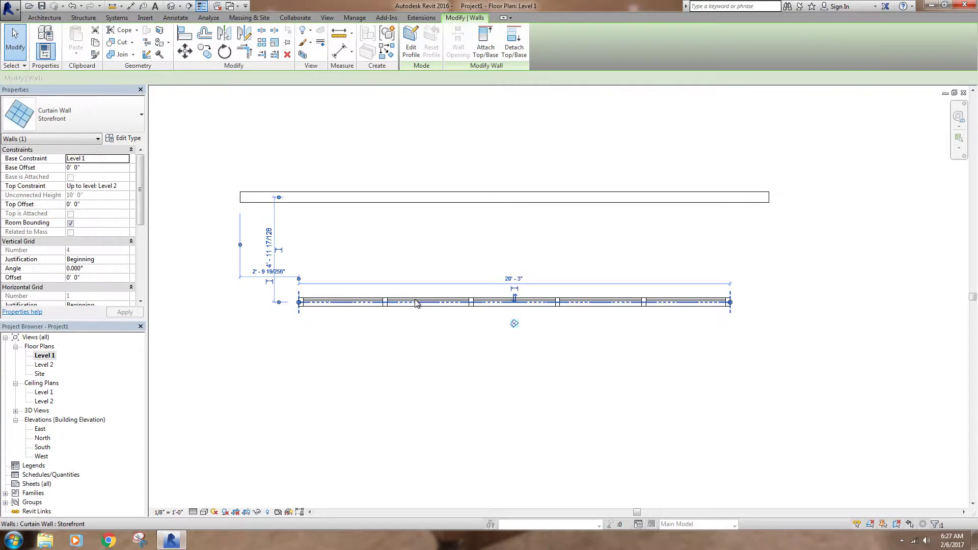
pyautogui.press('c')
pyautogui.press('s')
pyautogui.click(291, 197)
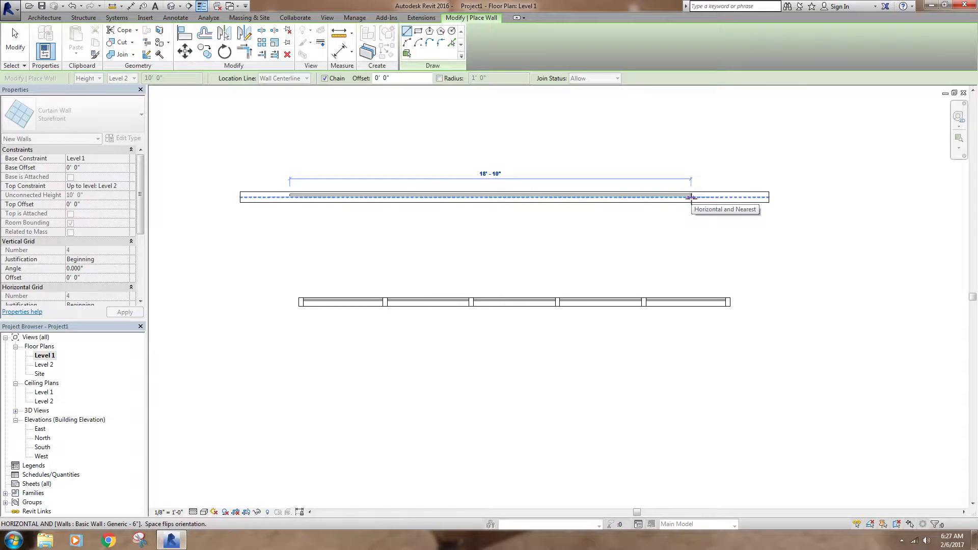
pyautogui.click(691, 197)
pyautogui.press('Escape')
pyautogui.press('Escape')
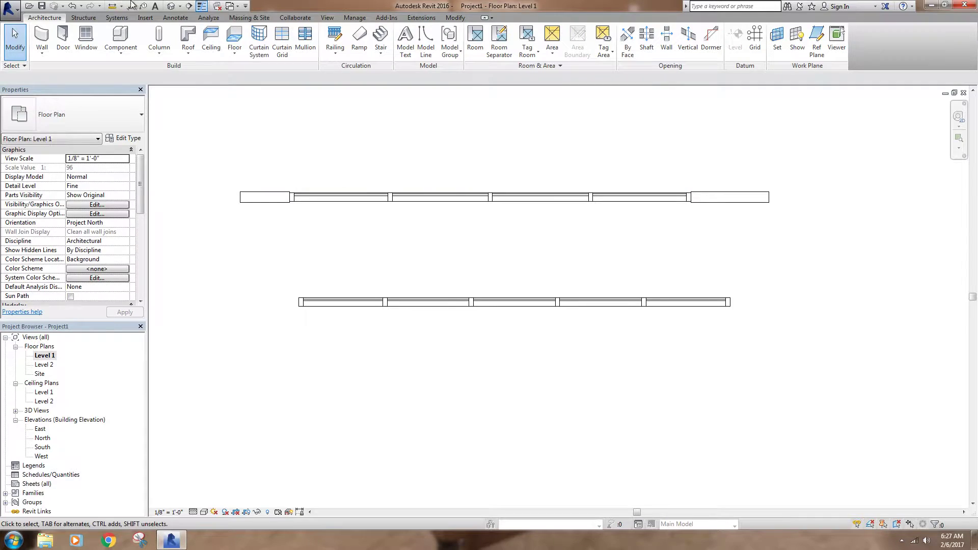
# Step: In the 3D view, increase the generic wall's top offset so that it extends above the embedded curtain wall
pyautogui.click(172, 6)
pyautogui.keyDown('shift'); pyautogui.moveTo(578, 255); pyautogui.dragTo(564, 233, button='middle'); pyautogui.keyUp('shift')
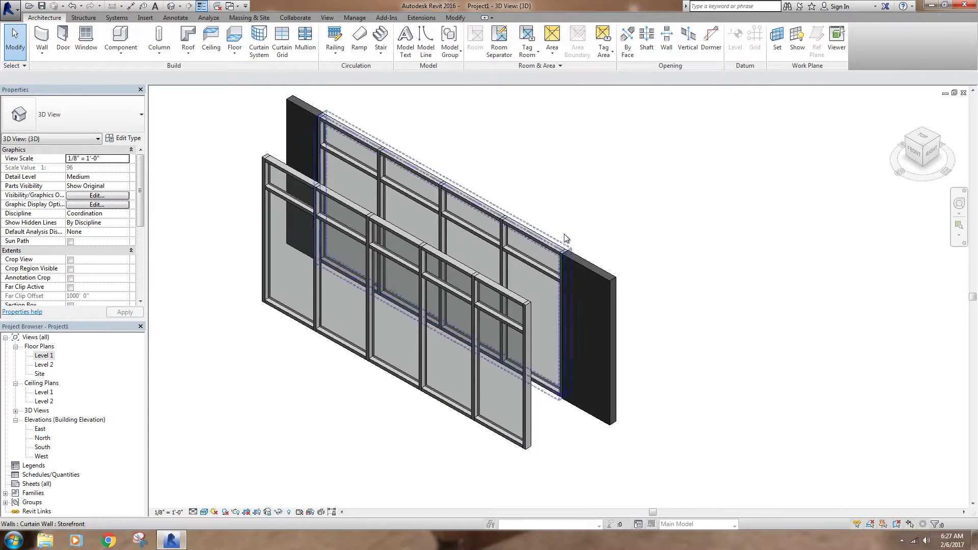
pyautogui.click(588, 265)
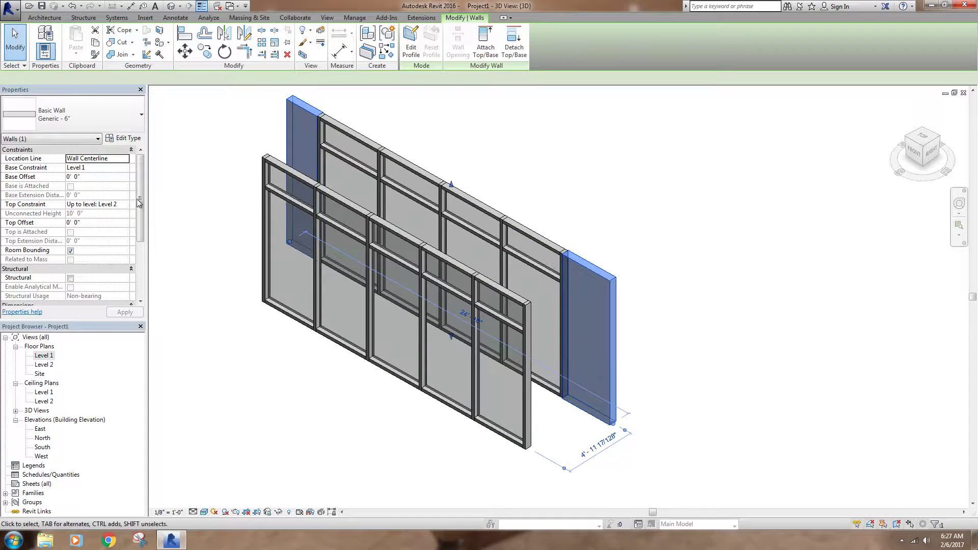
pyautogui.click(97, 222)
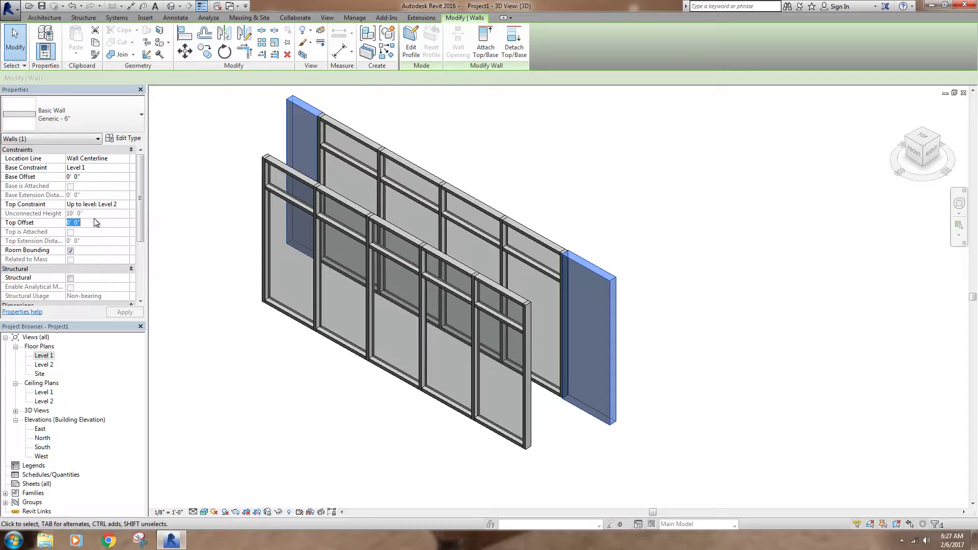
pyautogui.click(125, 312)
pyautogui.click(702, 278)
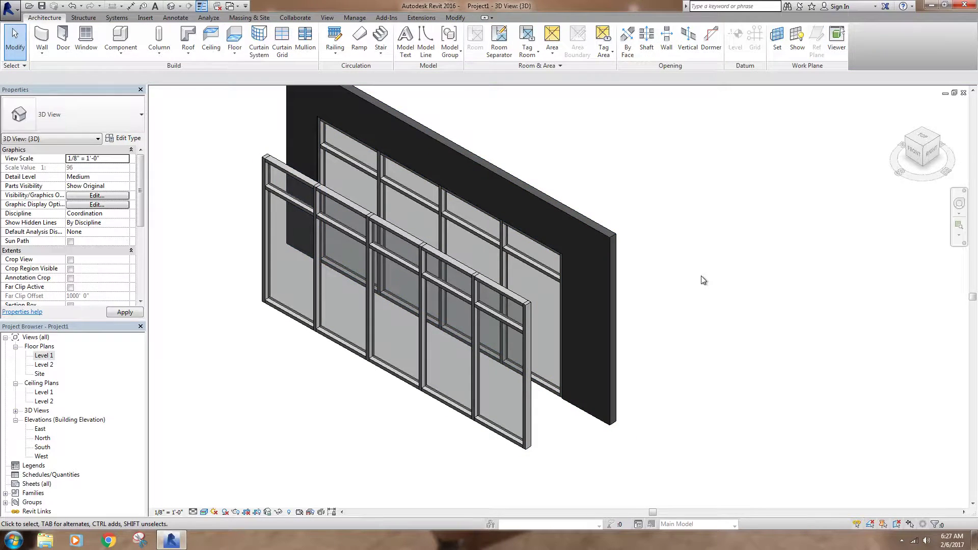
# Step: Delete the generic wall together with its embedded curtain wall, keeping the freestanding Storefront wall
pyautogui.keyDown('shift'); pyautogui.moveTo(636, 347); pyautogui.dragTo(533, 361, button='middle'); pyautogui.keyUp('shift')
pyautogui.moveTo(608, 340); pyautogui.dragTo(521, 408)
pyautogui.press('Delete')
# Step: Set the Storefront type's curtain panel to Basic Wall : Brick on Wood Stud - 3-1/2" and inspect both sides of the wall
pyautogui.click(475, 261)
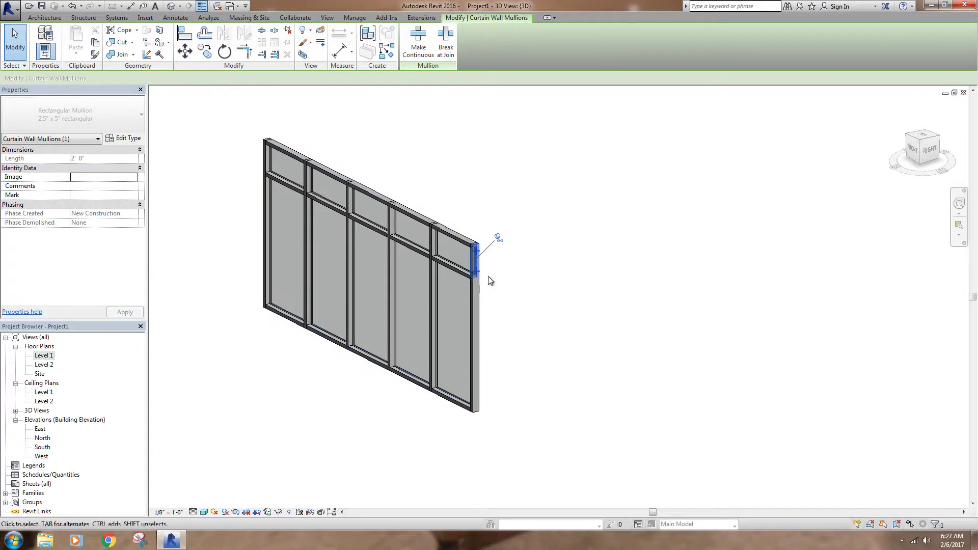
pyautogui.press('Tab')
pyautogui.click(485, 273)
pyautogui.click(124, 138)
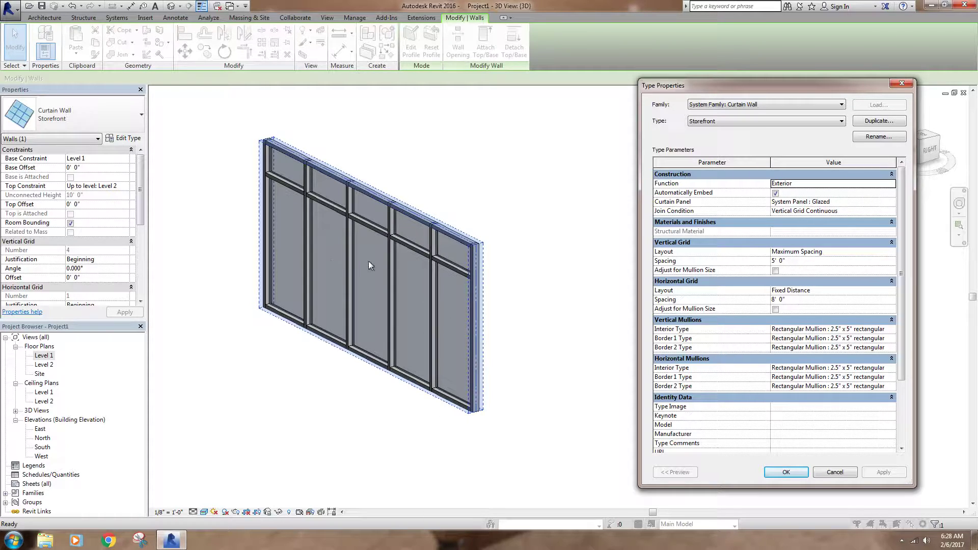
pyautogui.click(882, 202)
pyautogui.click(891, 202)
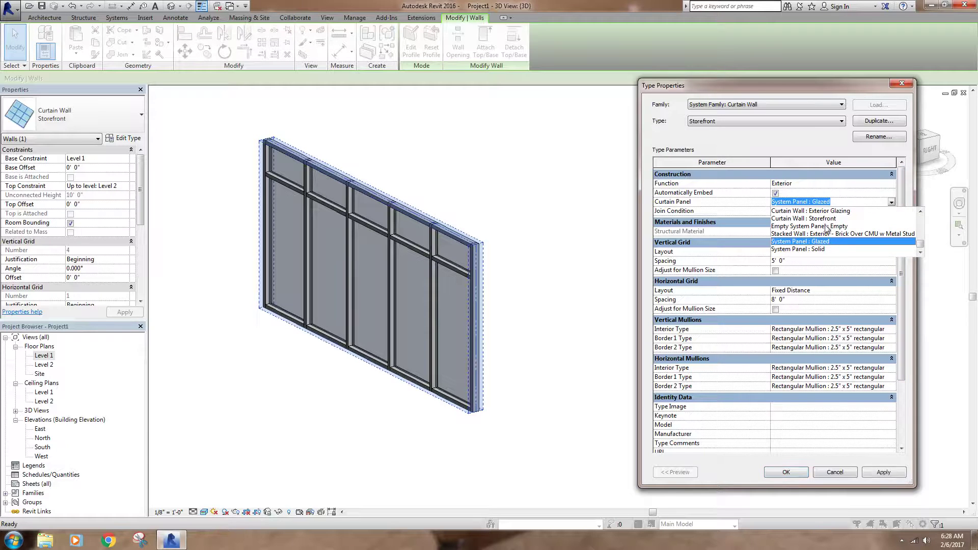
pyautogui.scroll(5, 833, 245)
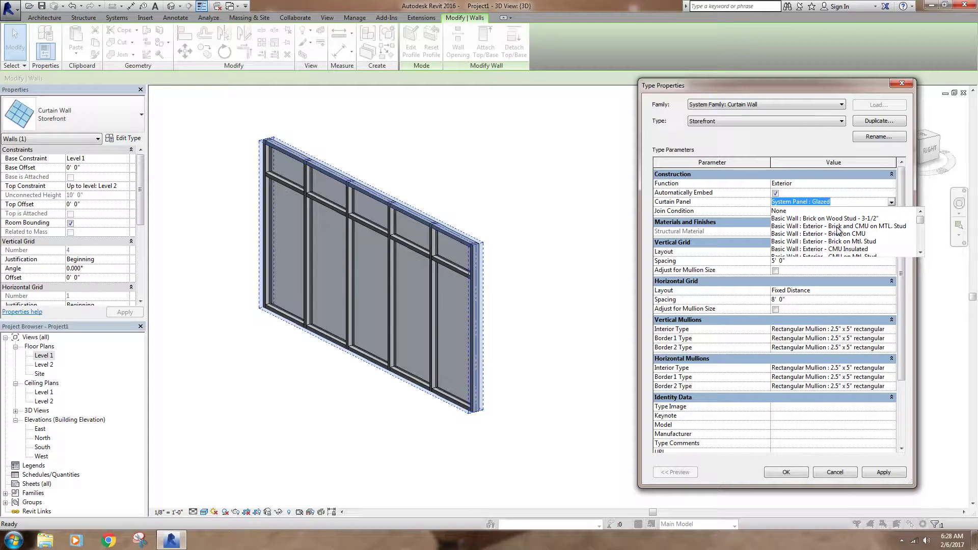
pyautogui.click(848, 219)
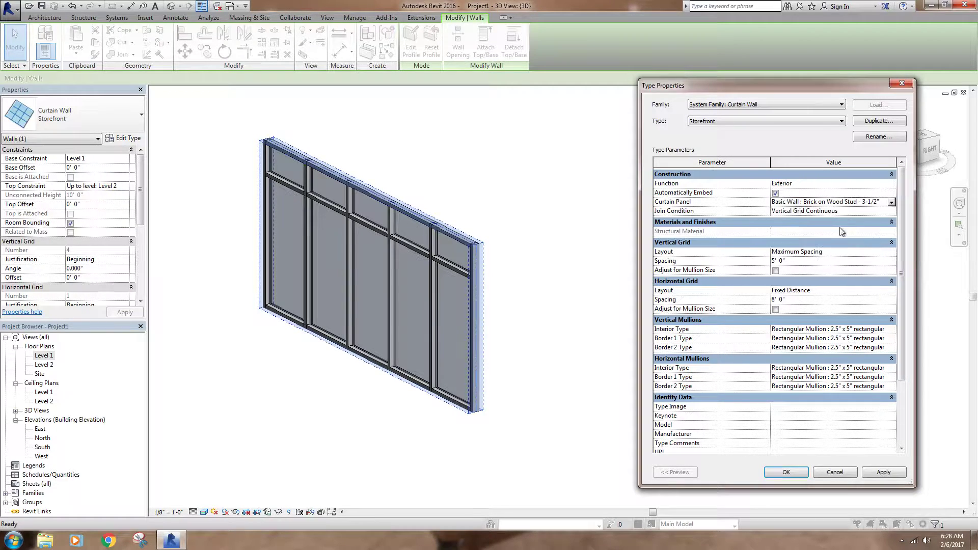
pyautogui.click(882, 473)
pyautogui.click(786, 472)
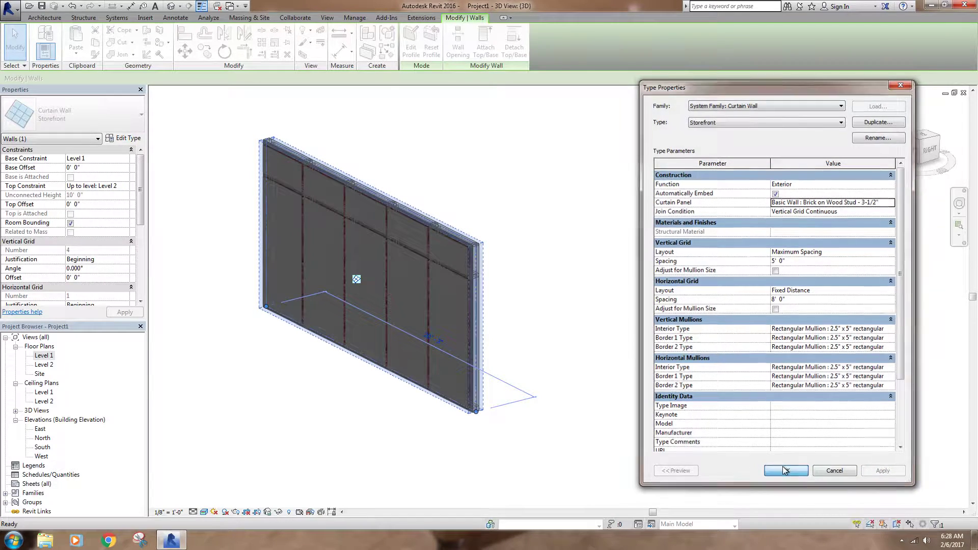
pyautogui.keyDown('shift'); pyautogui.moveTo(603, 268); pyautogui.dragTo(450, 259, button='middle'); pyautogui.keyUp('shift')
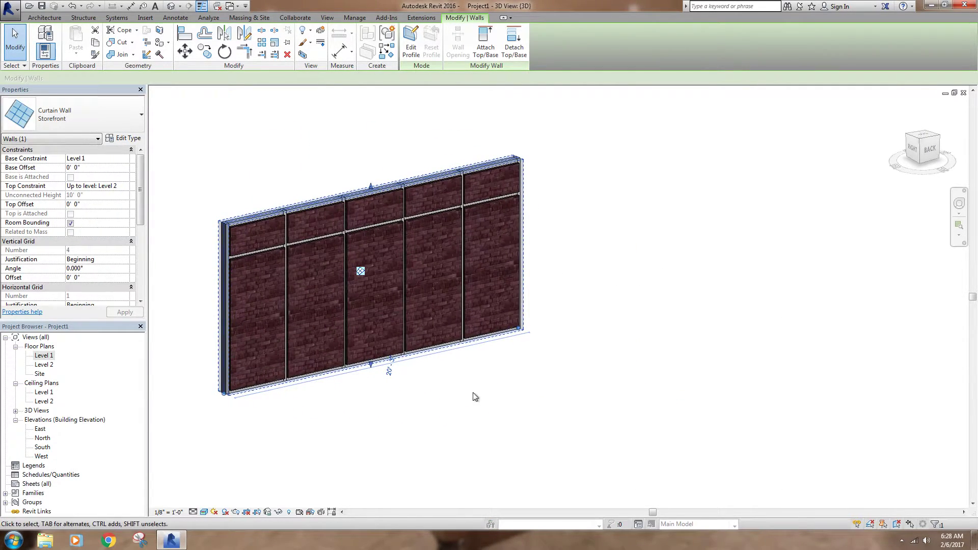
pyautogui.press('Escape')
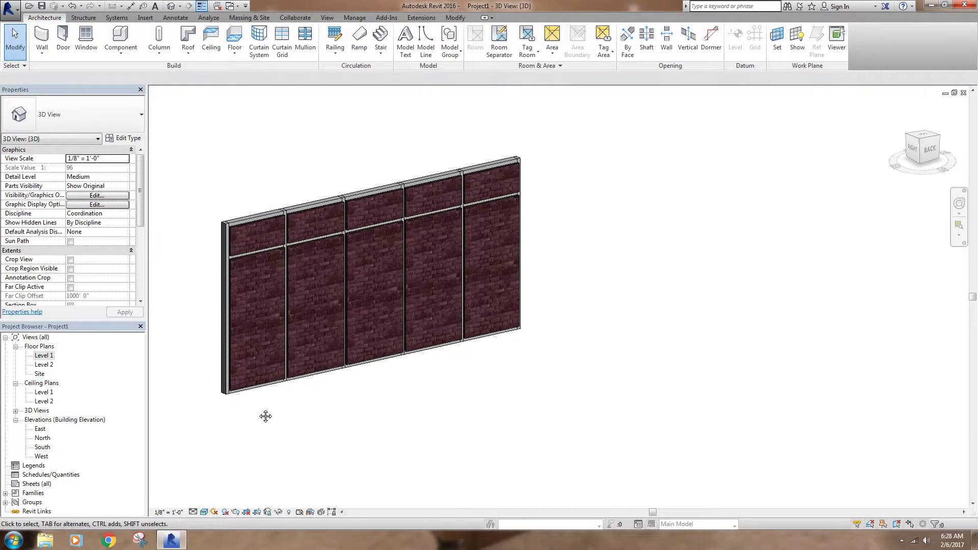
pyautogui.keyDown('shift'); pyautogui.moveTo(265, 416); pyautogui.dragTo(452, 450, button='middle'); pyautogui.keyUp('shift')
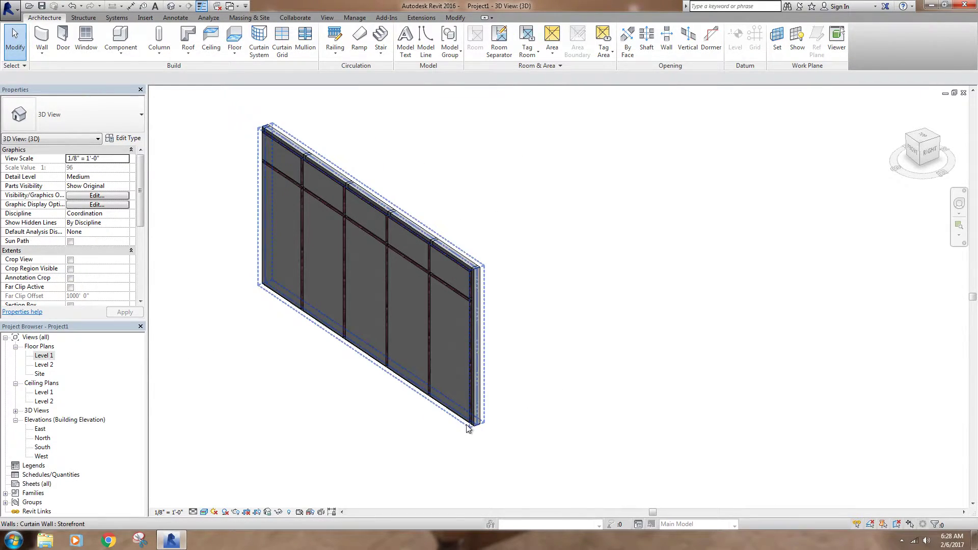
# Step: Set the Storefront type's curtain panel back to System Panel : Glazed
pyautogui.click(468, 428)
pyautogui.click(125, 138)
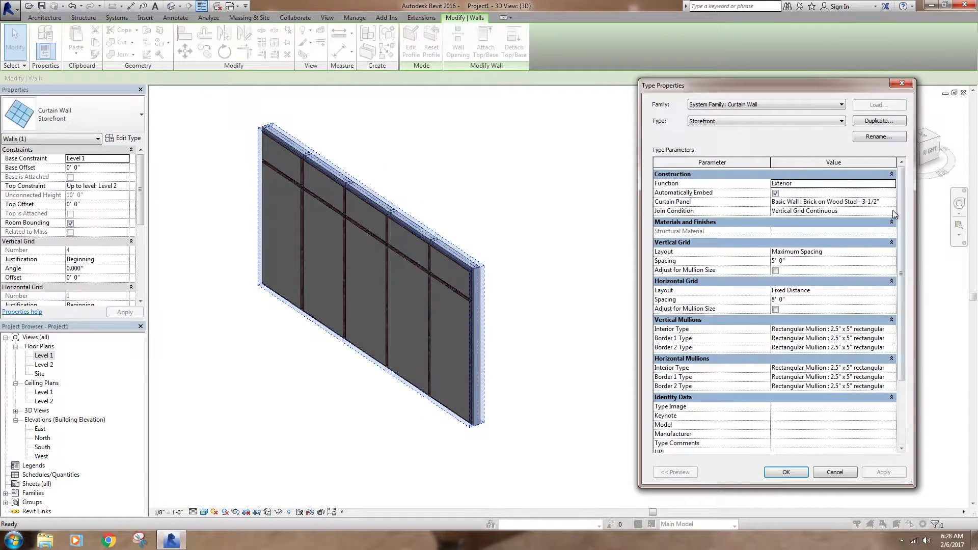
pyautogui.click(894, 213)
pyautogui.click(893, 208)
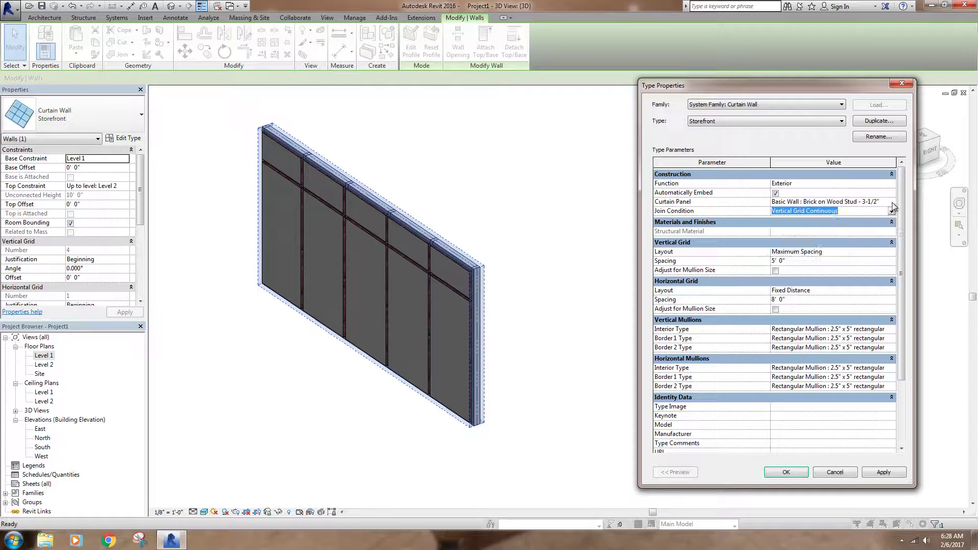
pyautogui.click(892, 202)
pyautogui.scroll(-5, 865, 244)
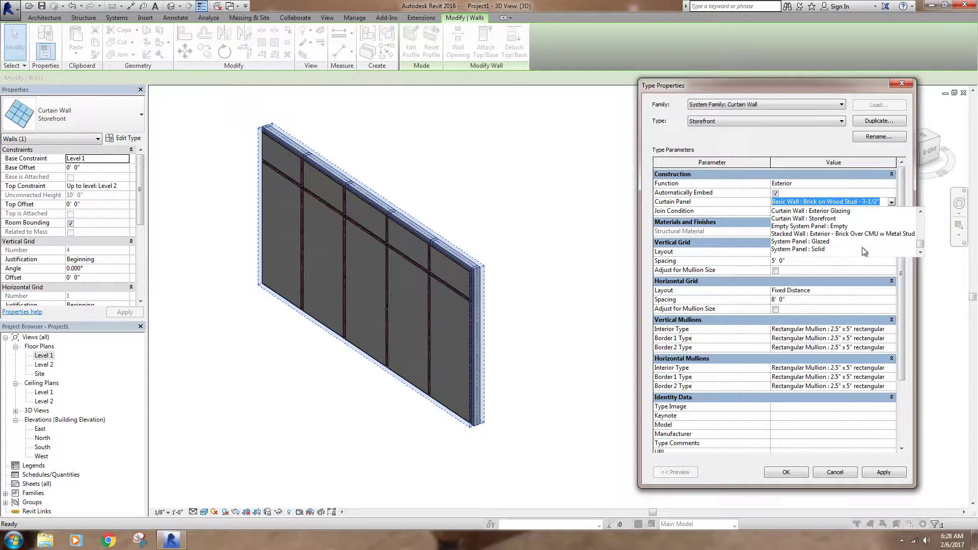
pyautogui.click(820, 242)
pyautogui.click(884, 472)
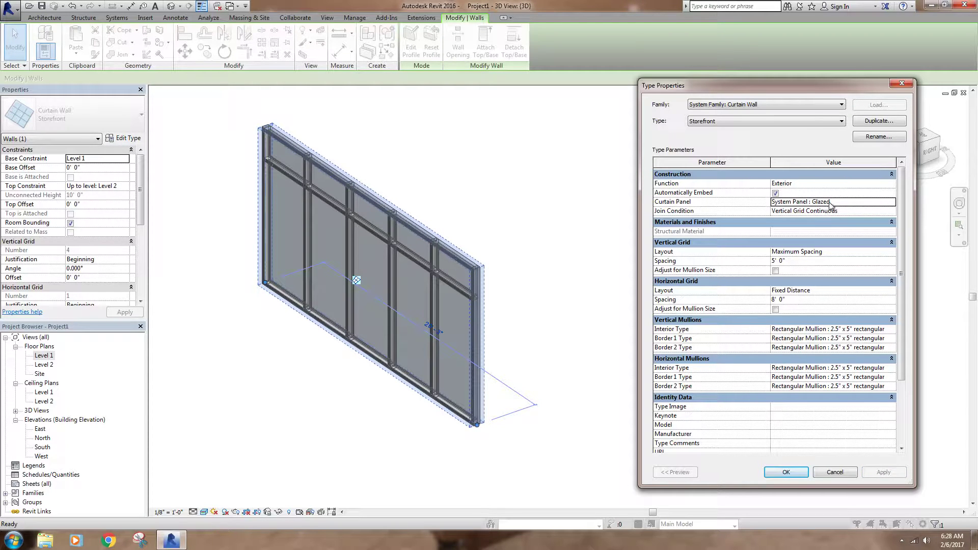
pyautogui.click(786, 472)
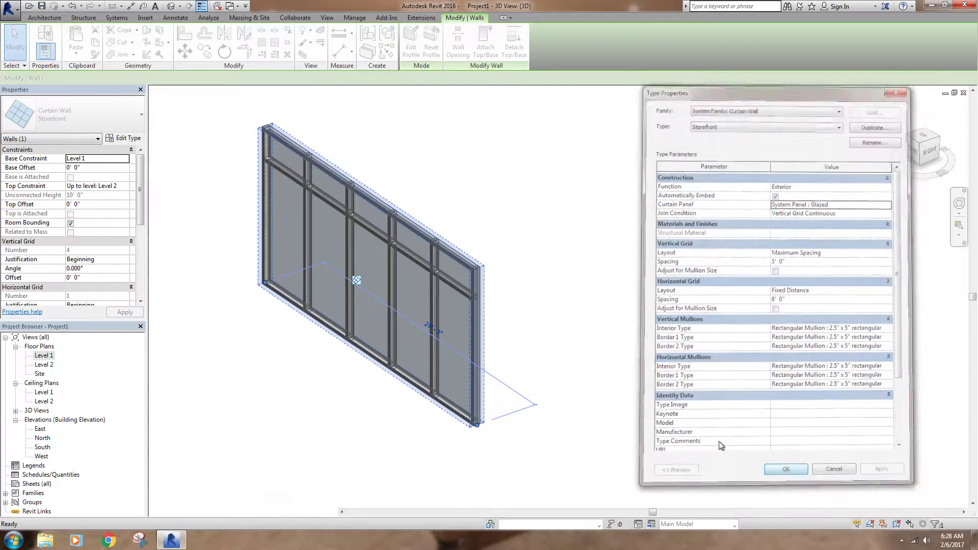
# Step: View the curtain wall from the front and set the Storefront type's join condition to Border and Vertical Grid Continuous
pyautogui.keyDown('shift'); pyautogui.moveTo(540, 351); pyautogui.dragTo(553, 489, button='middle'); pyautogui.keyUp('shift')
pyautogui.click(424, 415)
pyautogui.scroll(3, 408, 396)
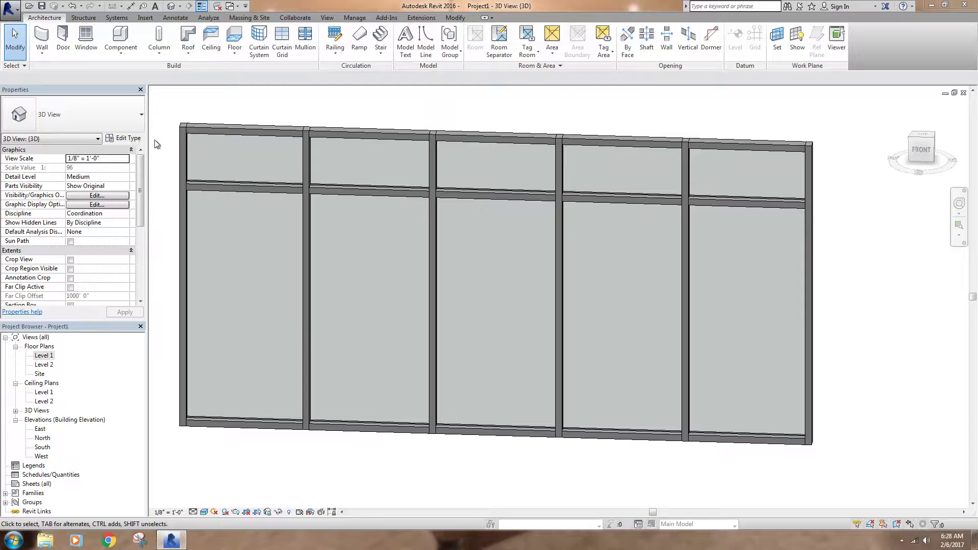
pyautogui.click(123, 138)
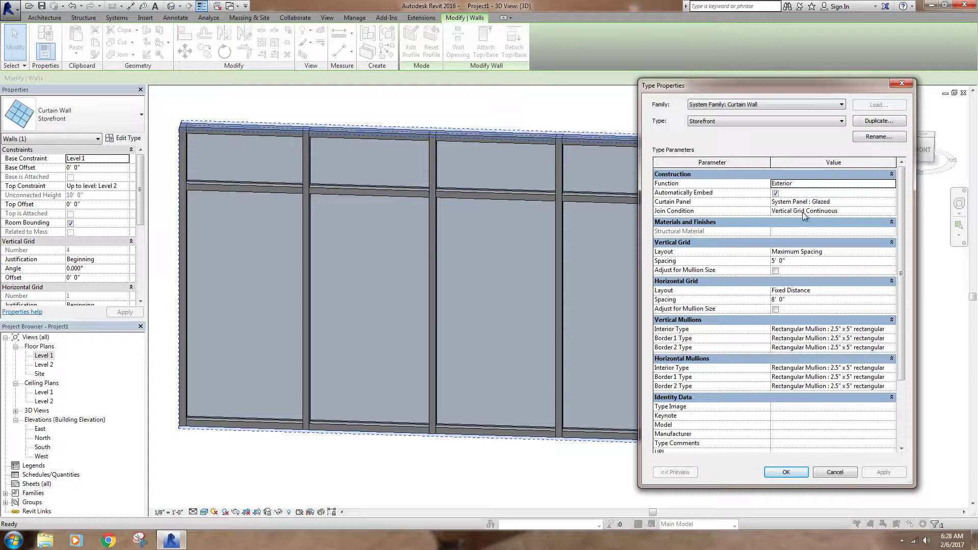
pyautogui.click(892, 211)
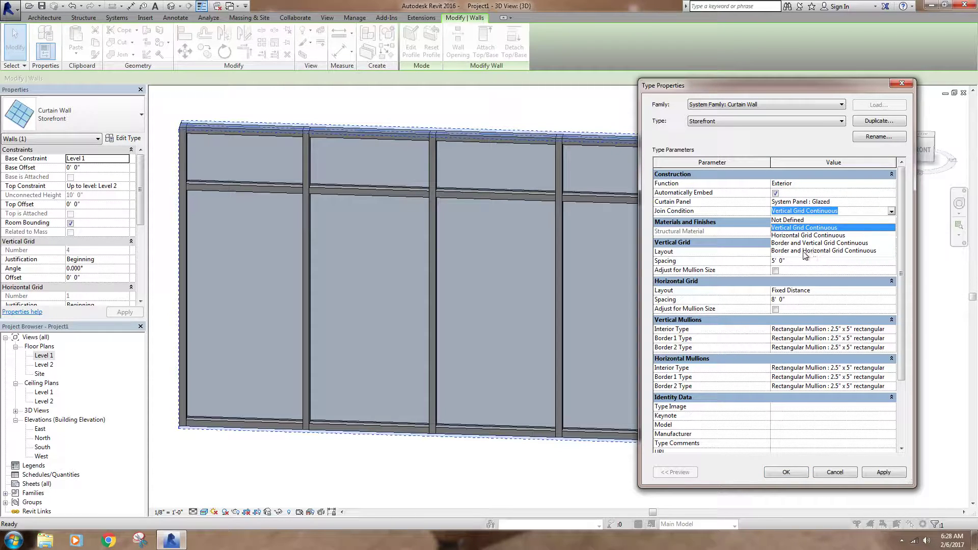
pyautogui.click(838, 243)
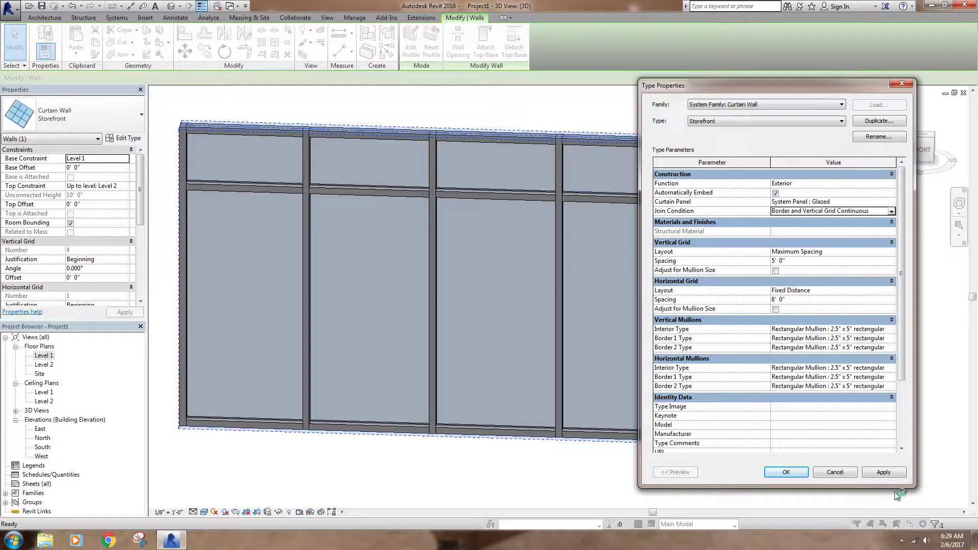
pyautogui.click(890, 473)
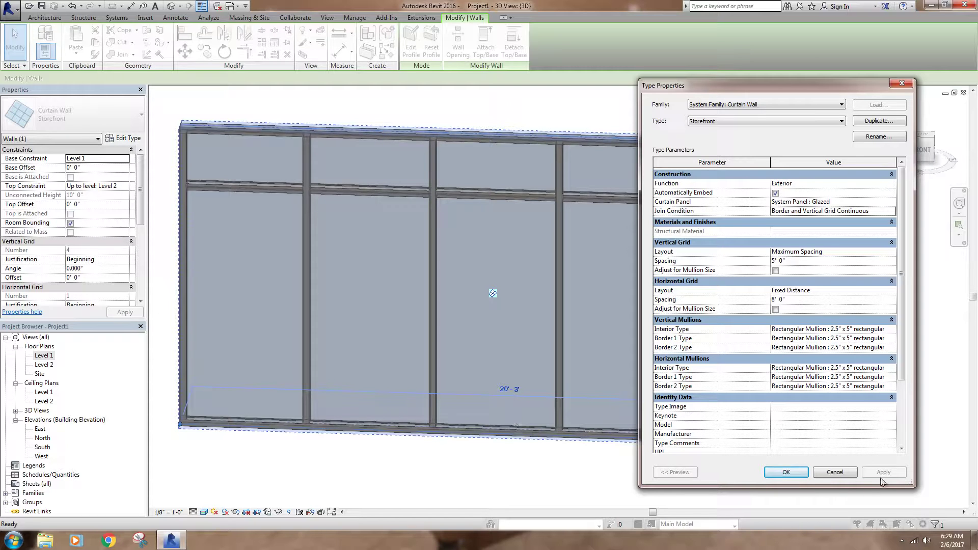
pyautogui.click(785, 472)
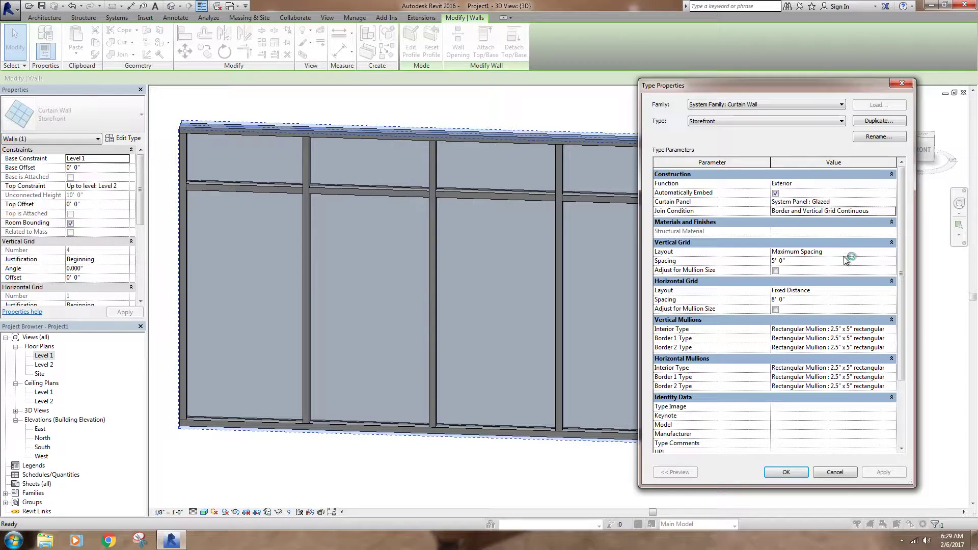
# Step: Review the vertical grid layout options, keep Maximum Spacing, and apply a vertical grid spacing of 7' 0"
pyautogui.click(892, 252)
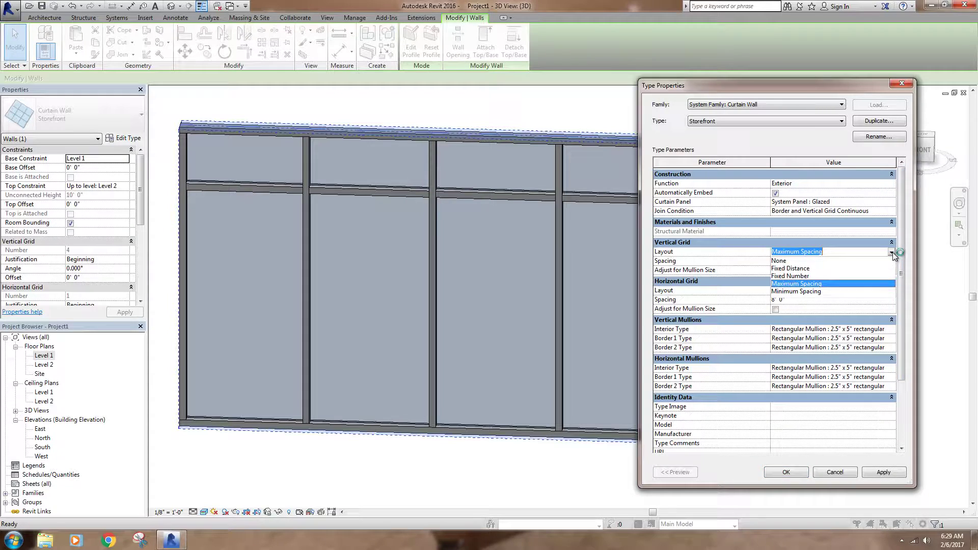
pyautogui.click(892, 253)
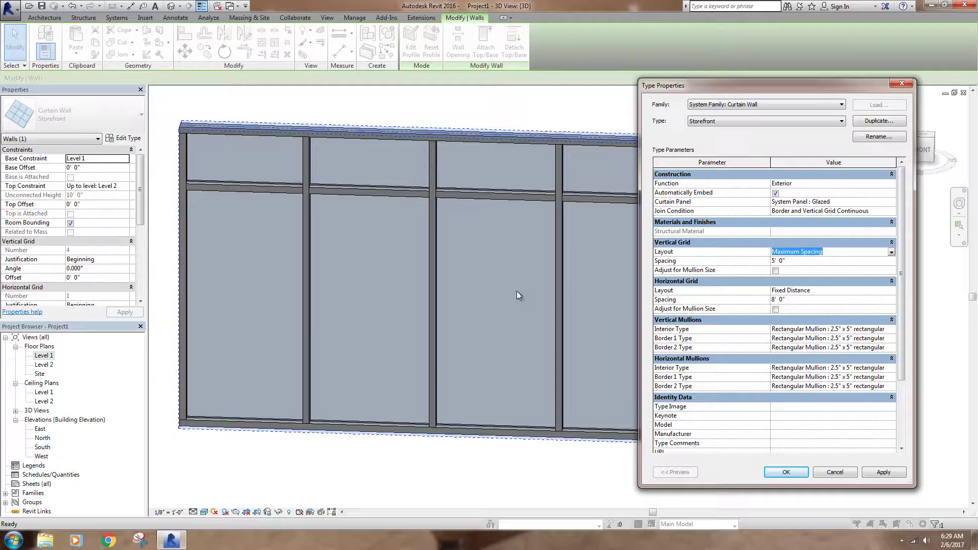
pyautogui.click(810, 261)
pyautogui.write('7\' 0"')
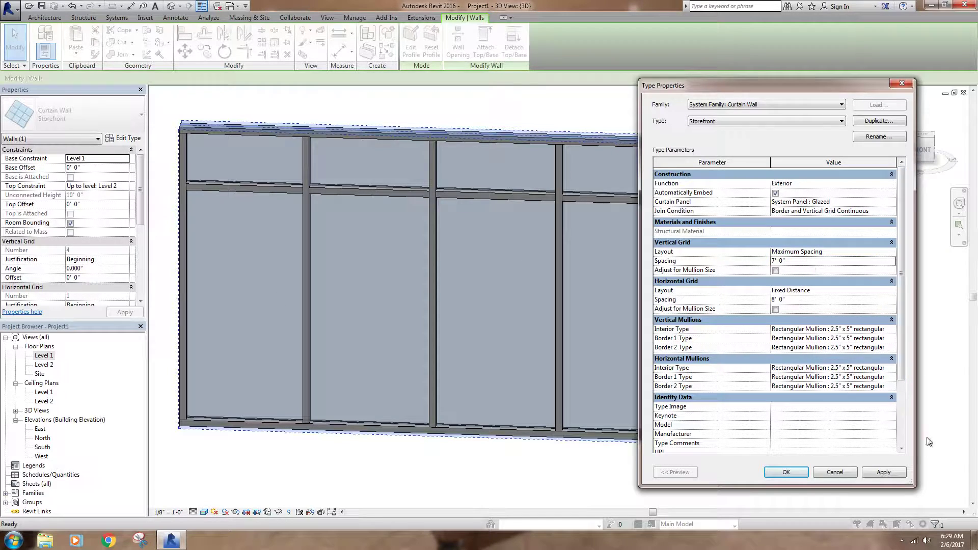
pyautogui.click(888, 472)
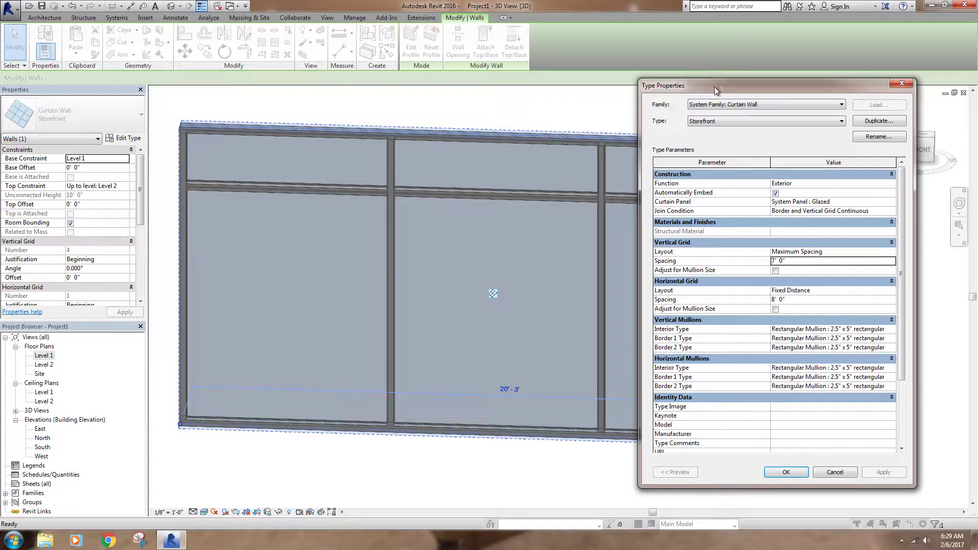
pyautogui.moveTo(714, 87); pyautogui.dragTo(788, 115)
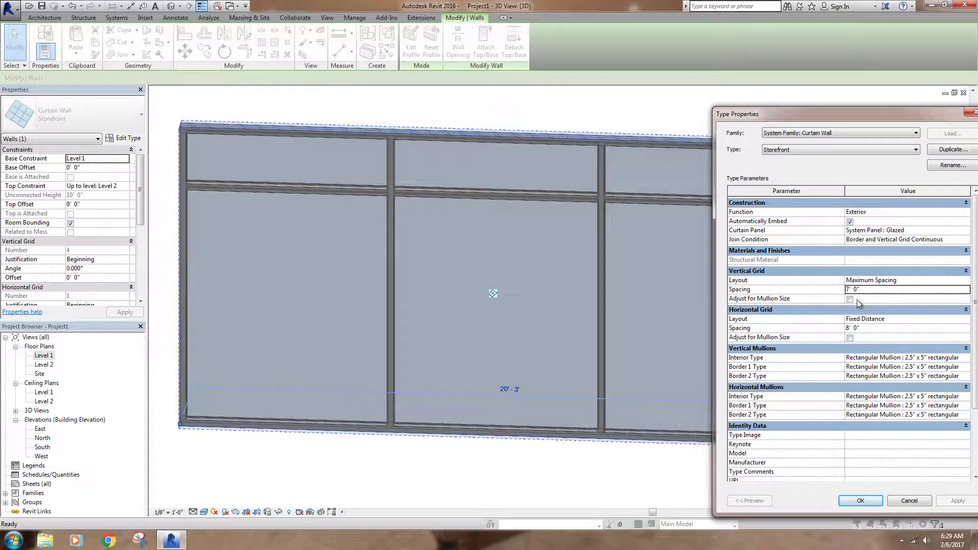
pyautogui.moveTo(846, 114); pyautogui.dragTo(663, 100)
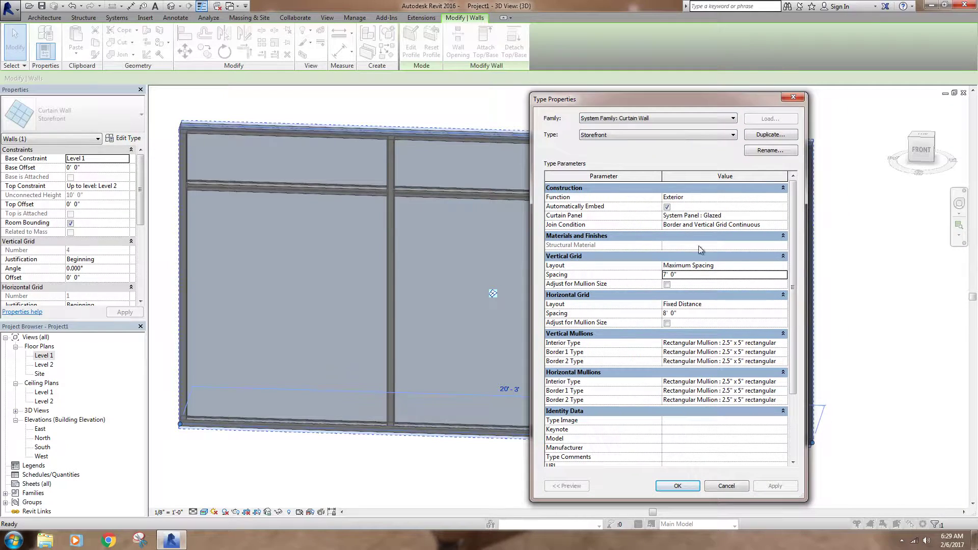
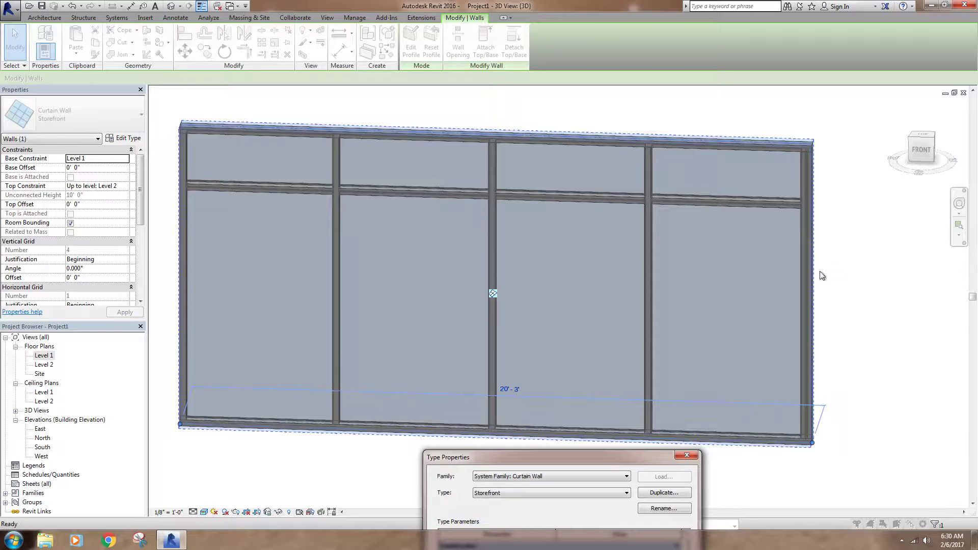
# Step: Apply a vertical grid spacing of 0' 4" to the Storefront type
pyautogui.moveTo(594, 455); pyautogui.dragTo(824, 98)
pyautogui.click(796, 278)
pyautogui.write('4"')
pyautogui.click(897, 488)
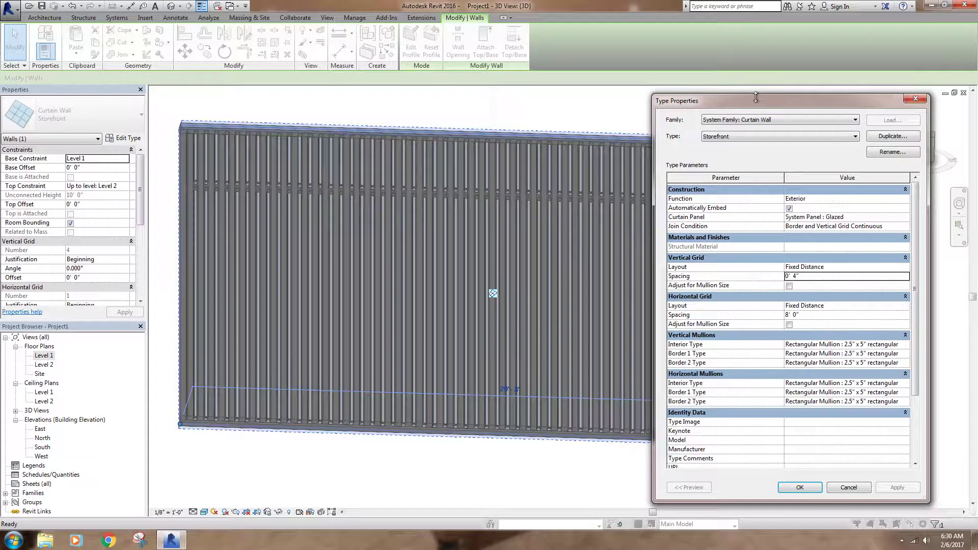
# Step: Apply a vertical grid spacing of 4' 0" to the Storefront type
pyautogui.moveTo(753, 106); pyautogui.dragTo(733, 112)
pyautogui.doubleClick(780, 285)
pyautogui.write("4'")
pyautogui.click(741, 281)
pyautogui.click(877, 494)
pyautogui.moveTo(795, 106); pyautogui.dragTo(341, 173)
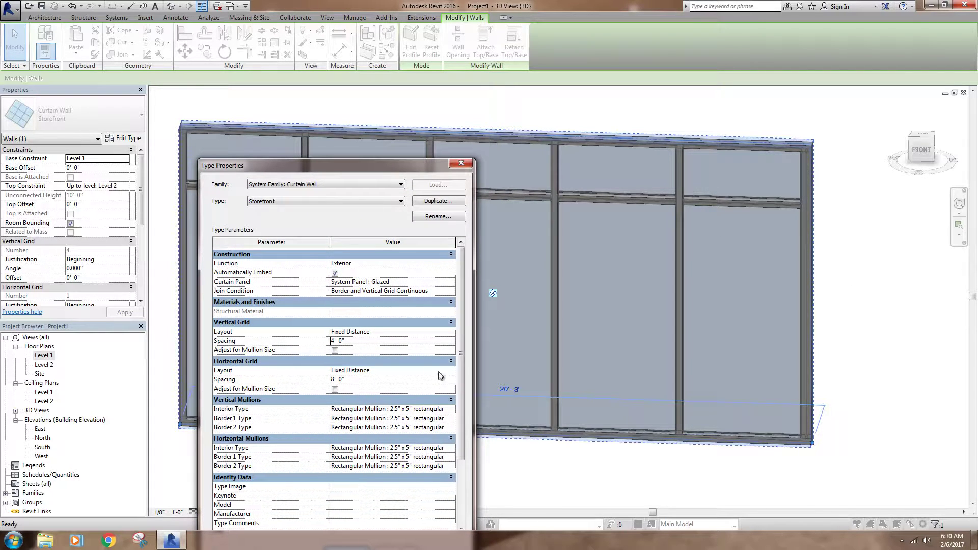
# Step: Change the Storefront type's fixed-distance vertical grid spacing to 4' 6" and apply it to the curtain wall
pyautogui.click(336, 341)
pyautogui.write('.5')
pyautogui.press('Return')
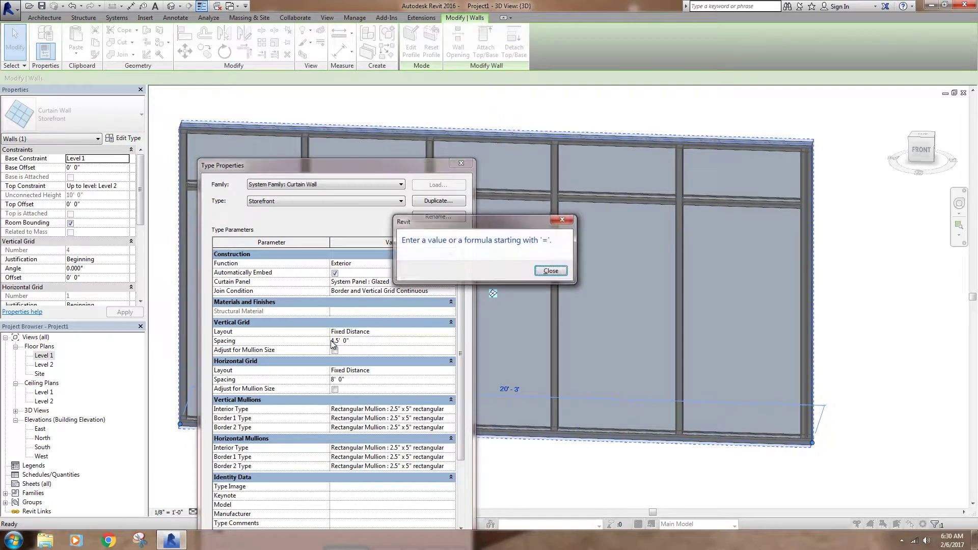
pyautogui.click(551, 271)
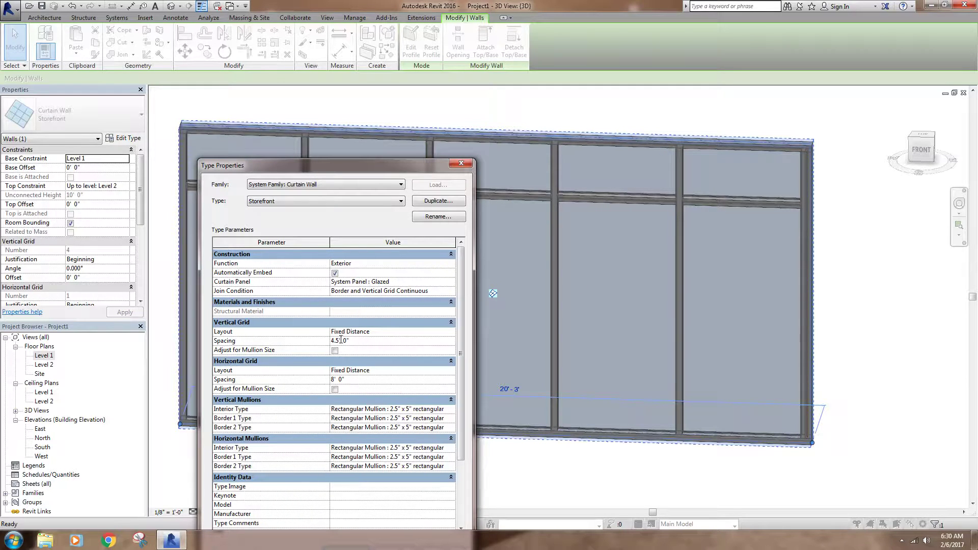
pyautogui.press('BackSpace')
pyautogui.press('Return')
pyautogui.moveTo(358, 165); pyautogui.dragTo(277, 108)
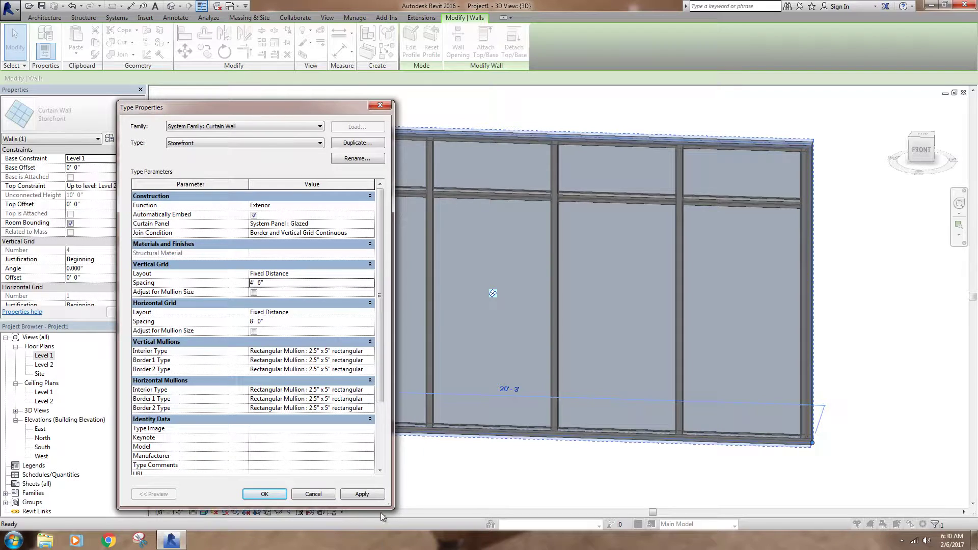
pyautogui.click(364, 494)
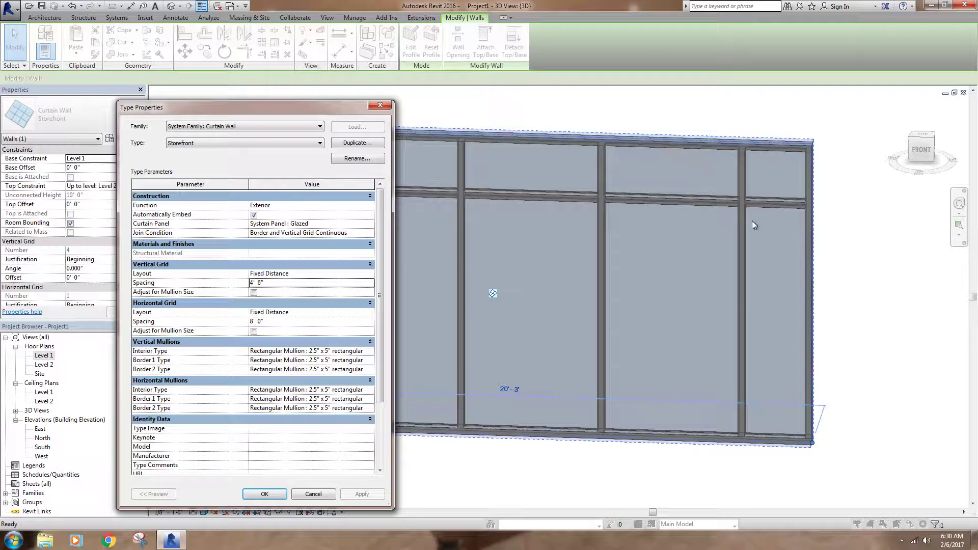
pyautogui.moveTo(319, 100); pyautogui.dragTo(506, 111)
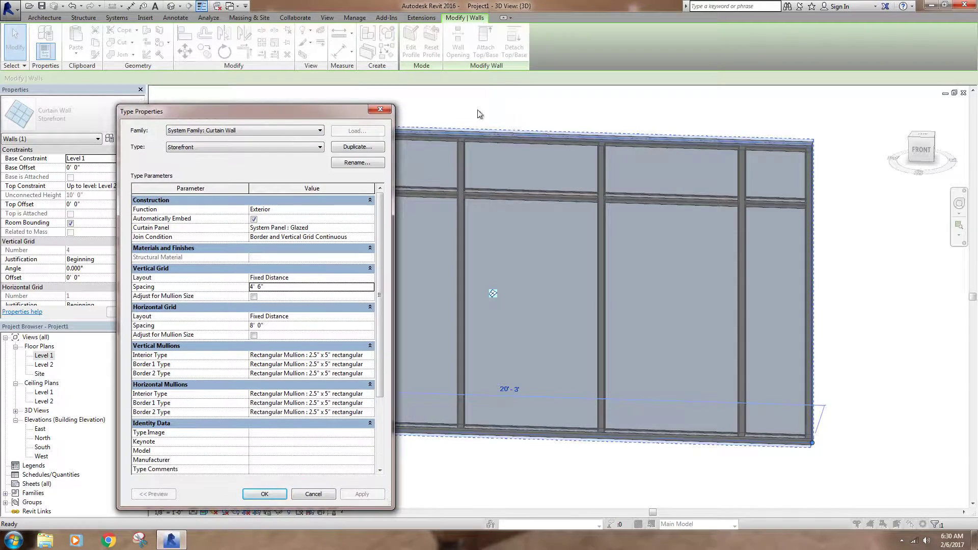
pyautogui.moveTo(348, 114); pyautogui.dragTo(163, 221)
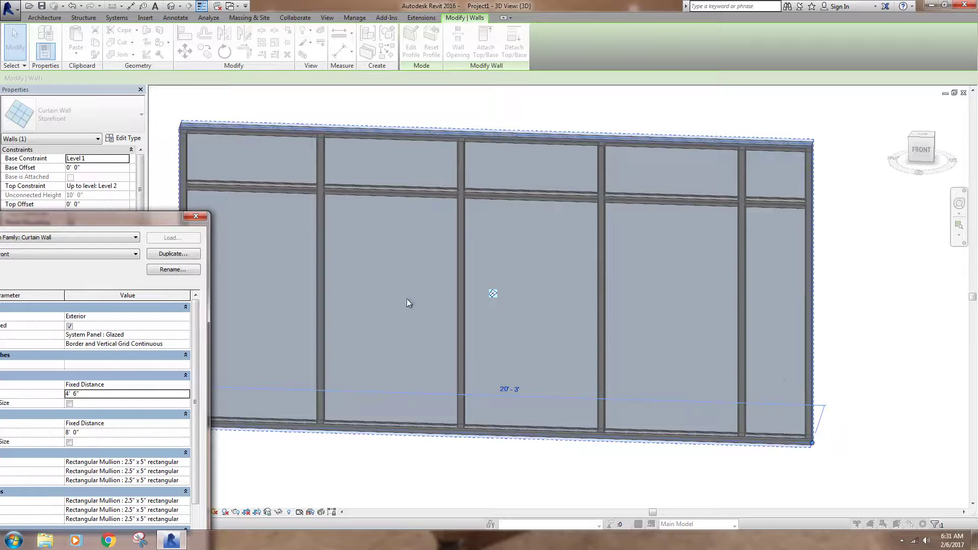
pyautogui.moveTo(74, 225); pyautogui.dragTo(308, 112)
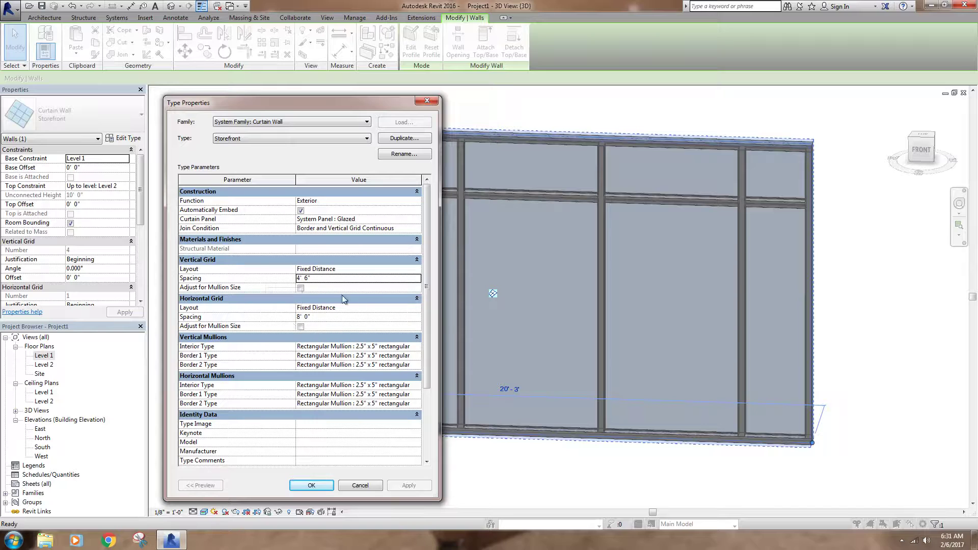
# Step: Switch the Storefront type's vertical grid layout to Fixed Number and set the wall's vertical grid number to 5
pyautogui.click(417, 271)
pyautogui.click(417, 271)
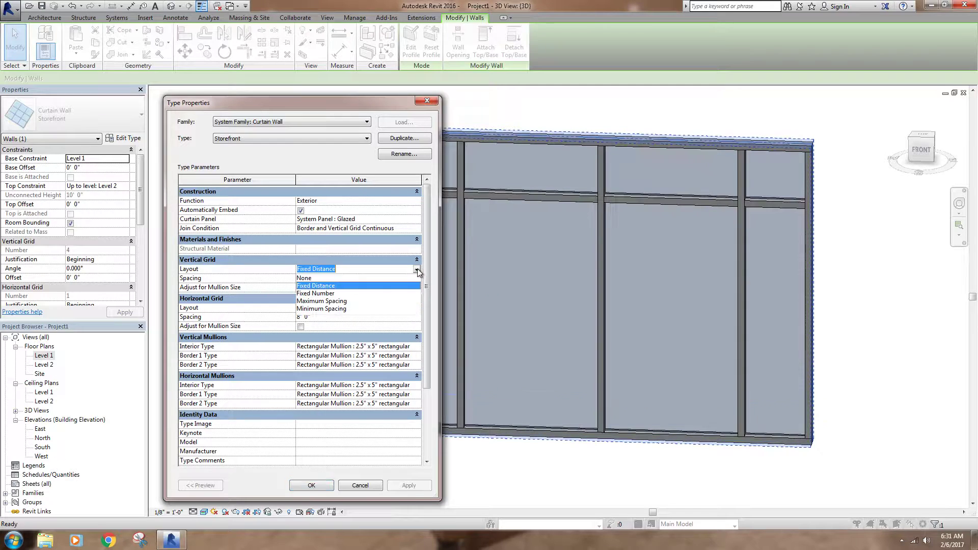
pyautogui.click(322, 294)
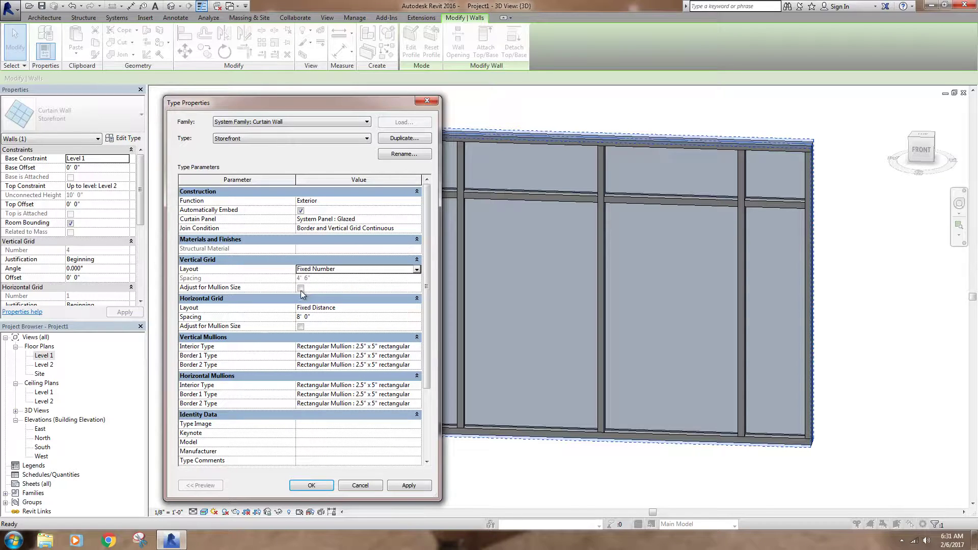
pyautogui.click(312, 485)
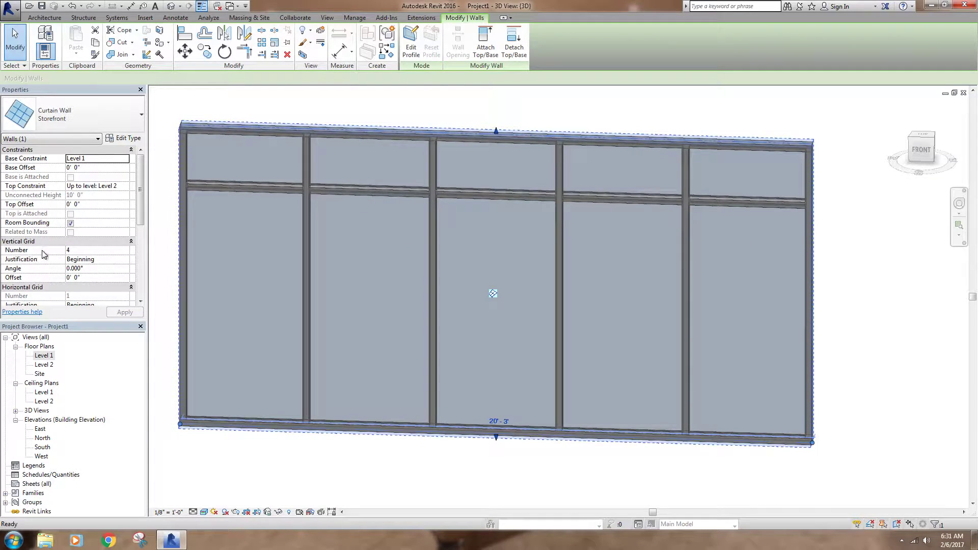
pyautogui.click(127, 255)
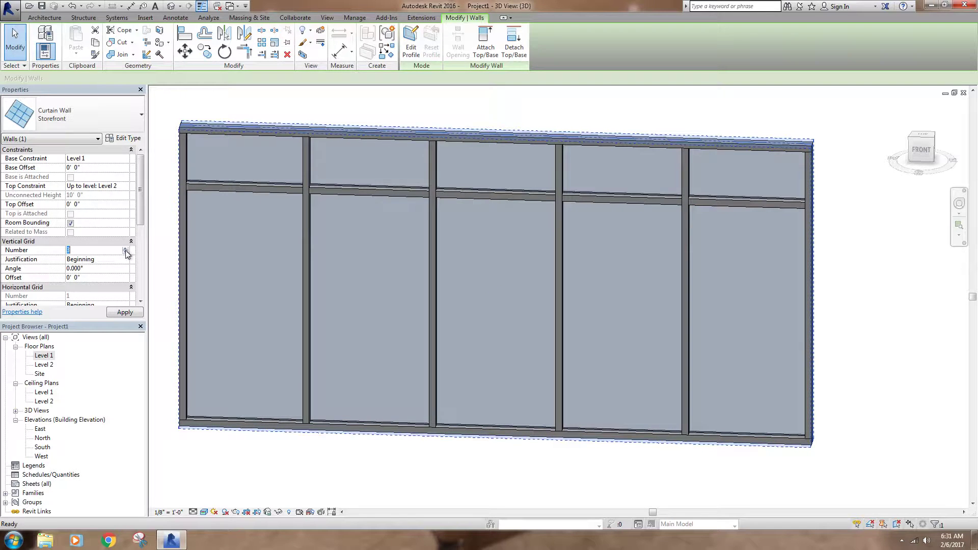
pyautogui.click(126, 248)
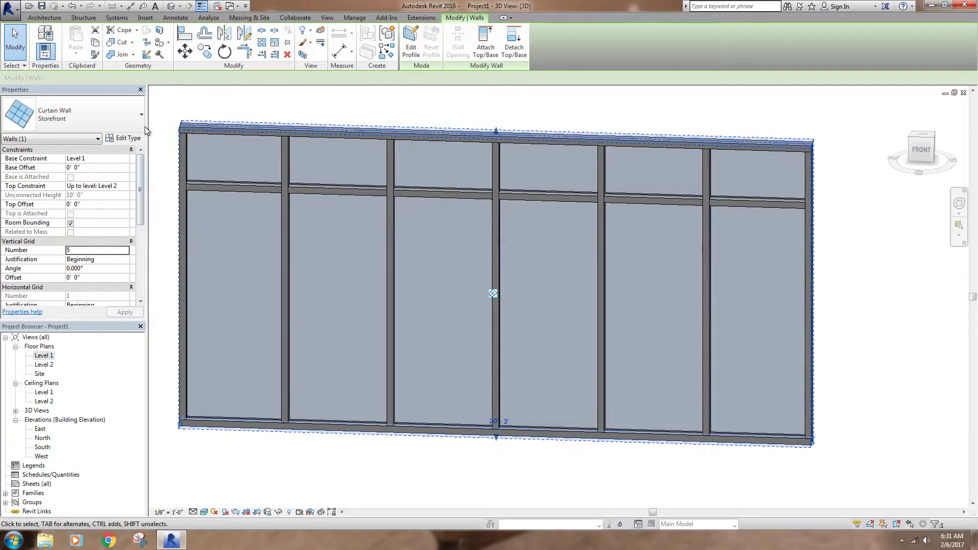
# Step: Set the Storefront type's interior vertical mullions to Circular Mullion : 2.5" Circular
pyautogui.click(124, 138)
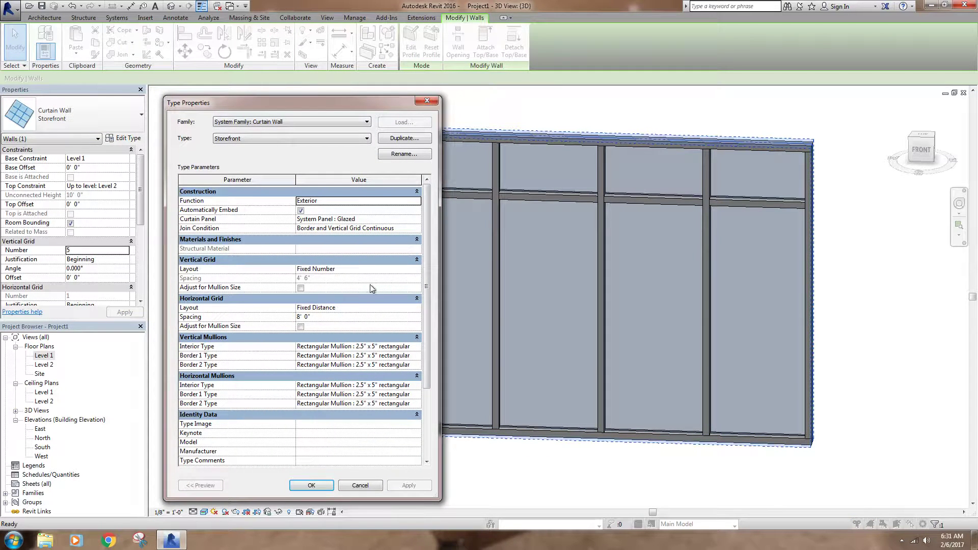
pyautogui.click(416, 269)
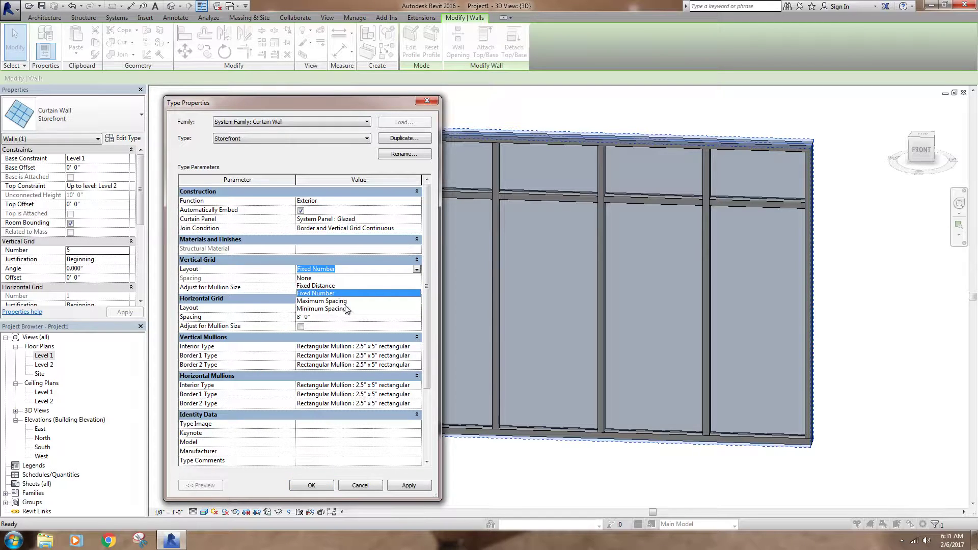
pyautogui.click(416, 268)
pyautogui.moveTo(427, 281); pyautogui.dragTo(424, 340)
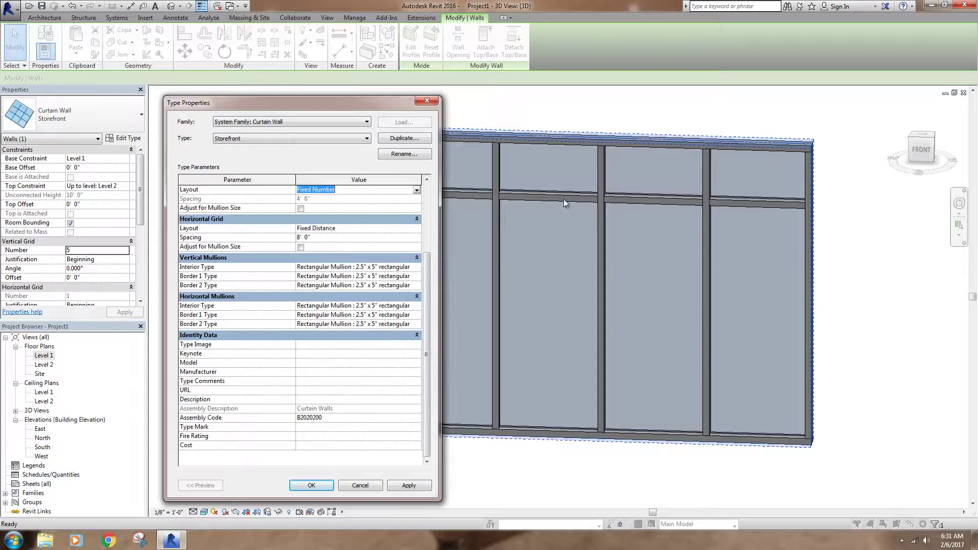
pyautogui.click(410, 267)
pyautogui.click(416, 267)
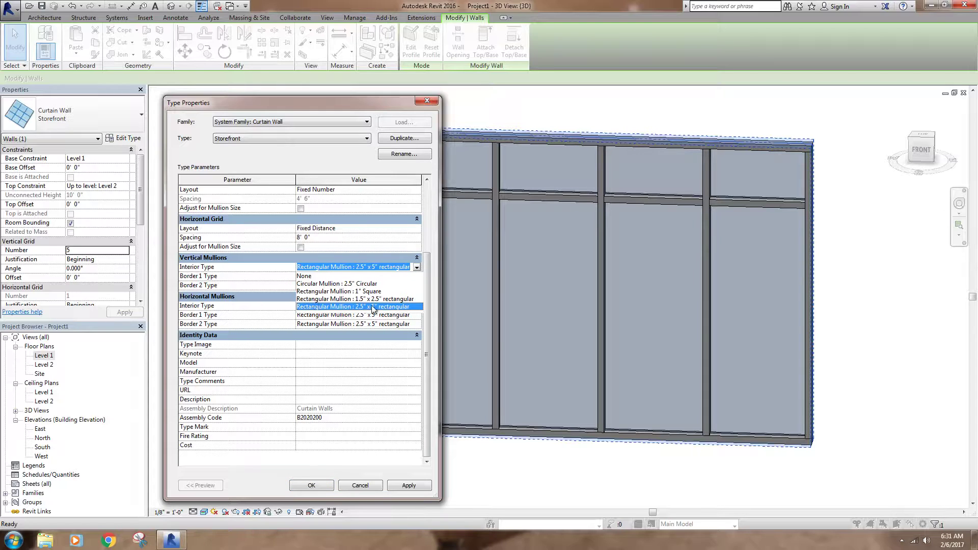
pyautogui.click(338, 284)
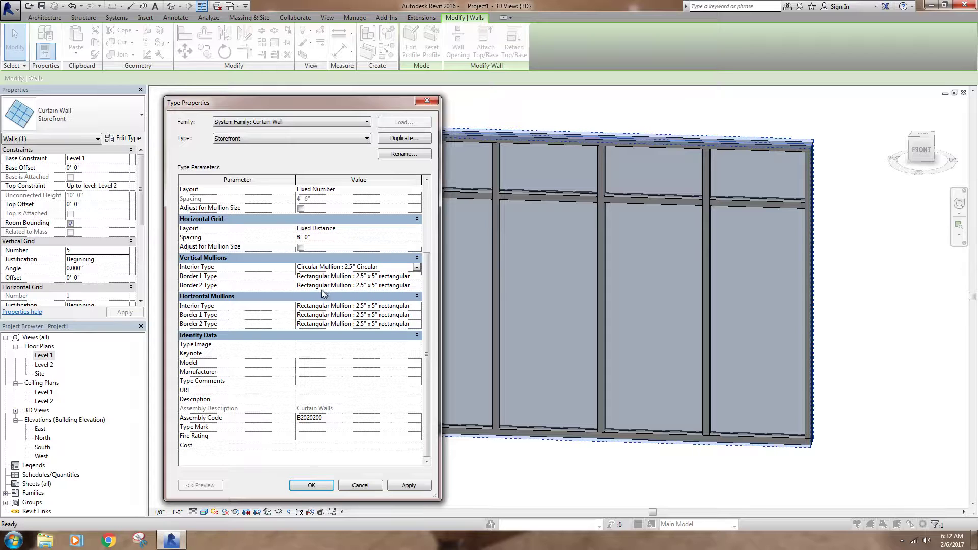
pyautogui.click(409, 486)
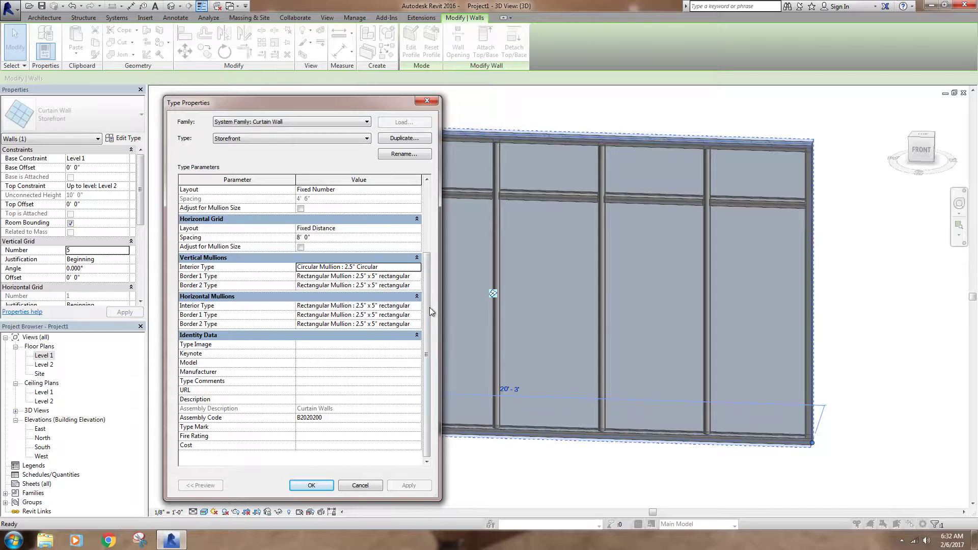
pyautogui.moveTo(427, 296)
pyautogui.mouseDown()
pyautogui.moveTo(427, 227)
pyautogui.moveTo(427, 296)
pyautogui.mouseUp()
pyautogui.click(311, 486)
pyautogui.click(507, 480)
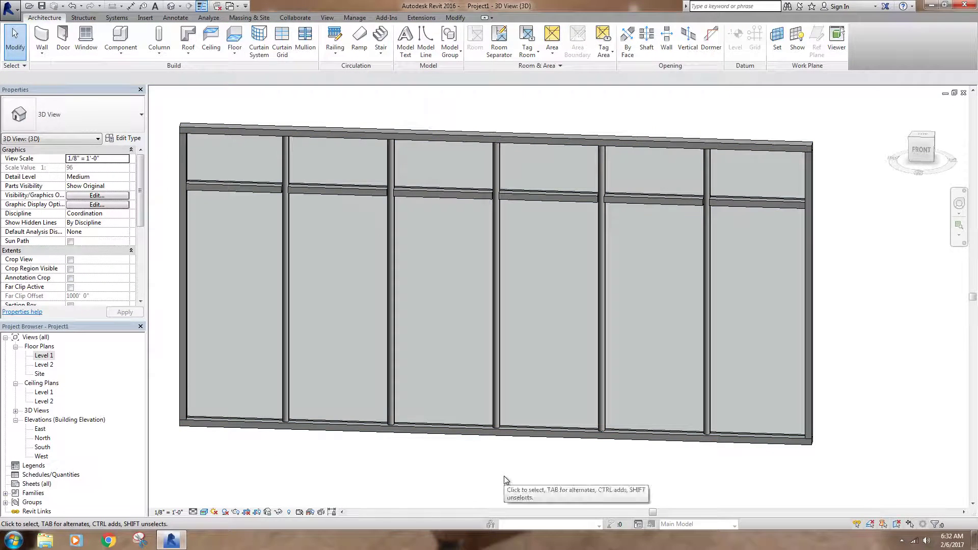
# Step: Select the middle vertical grid line of the curtain wall and unpin it
pyautogui.scroll(1, 495, 272)
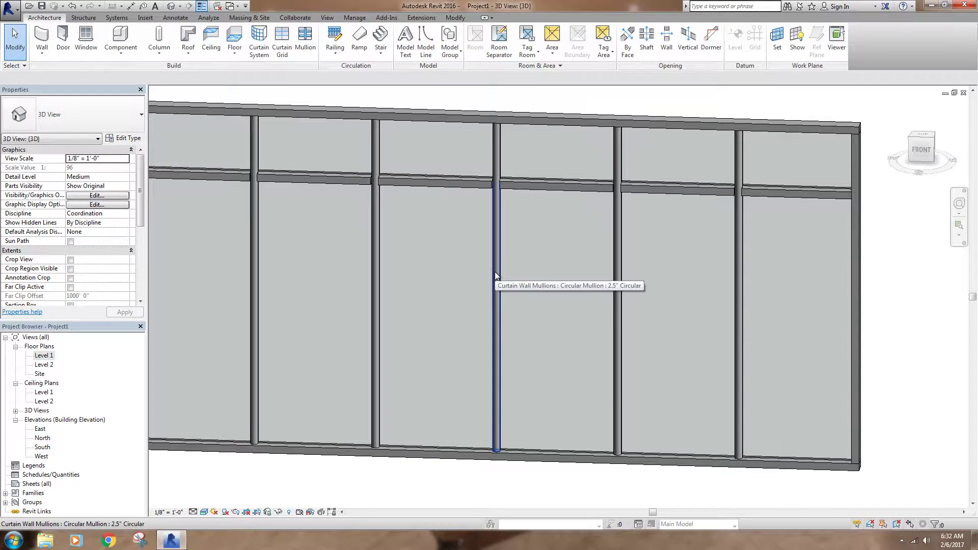
pyautogui.press('Tab')
pyautogui.press('Tab')
pyautogui.press('Tab')
pyautogui.press('Tab')
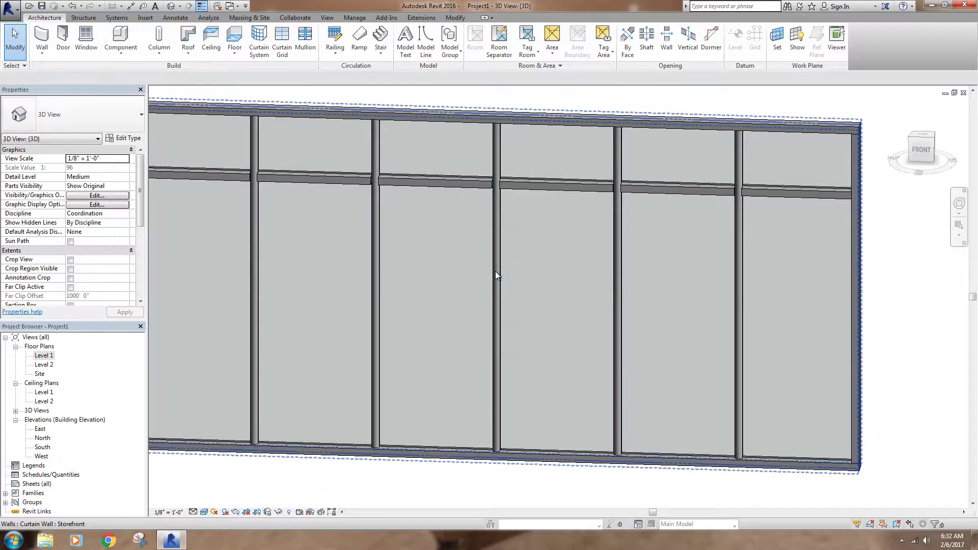
pyautogui.press('Tab')
pyautogui.press('Tab')
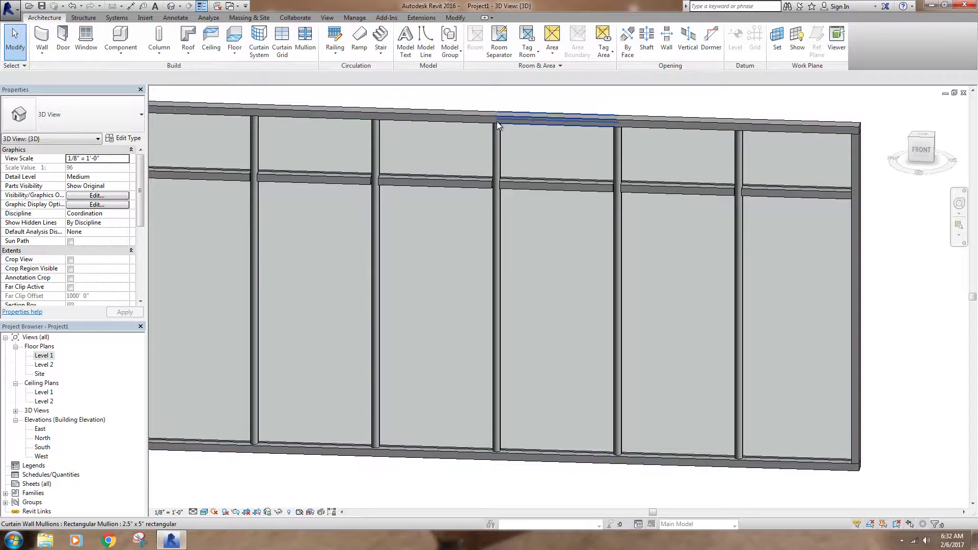
pyautogui.click(497, 121)
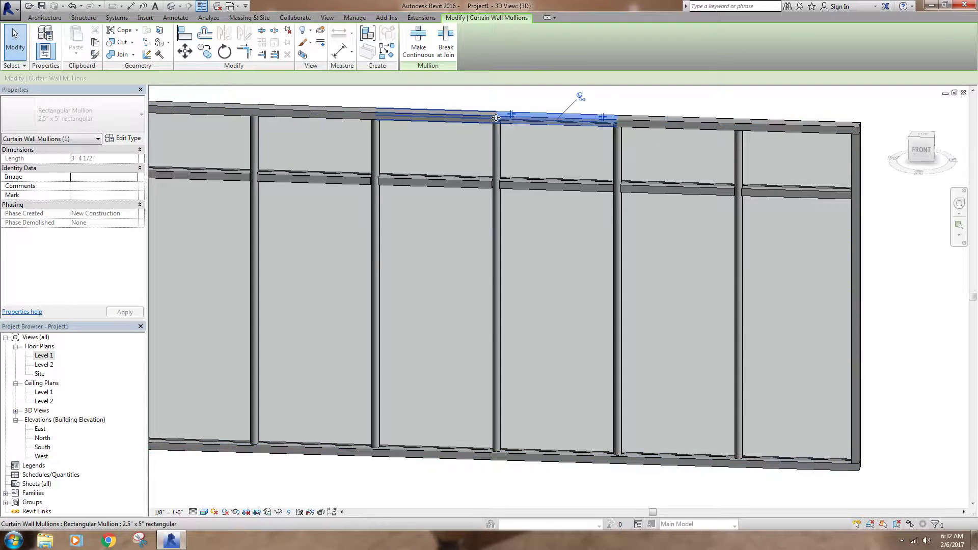
pyautogui.click(496, 117)
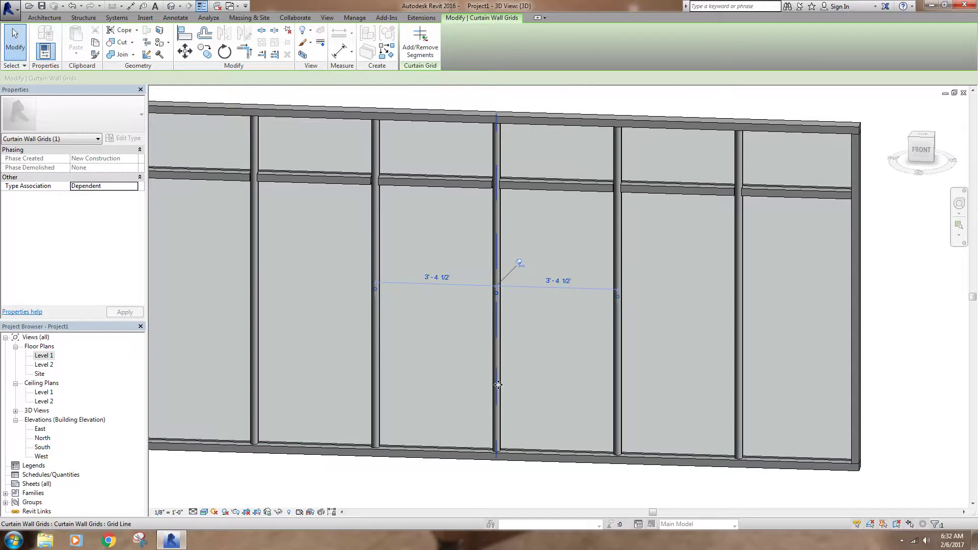
pyautogui.click(518, 263)
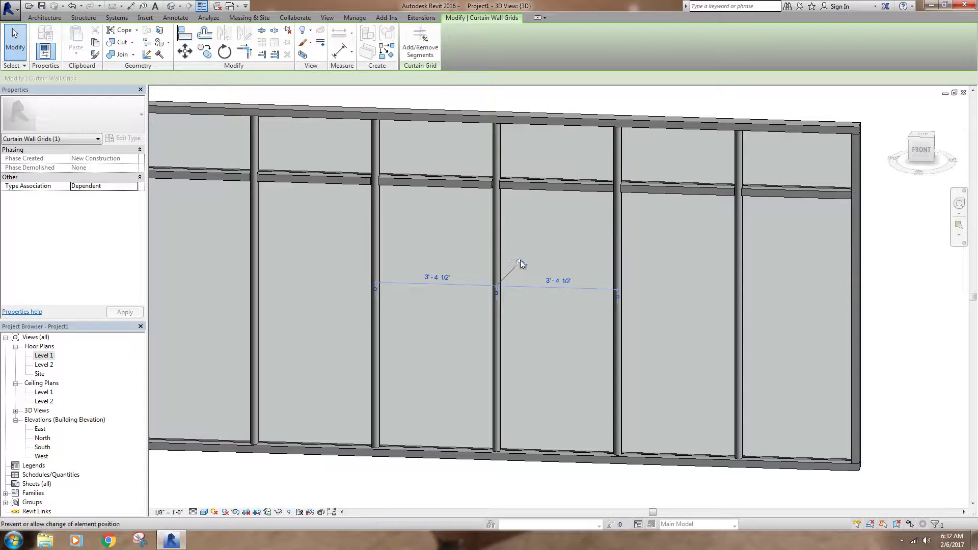
pyautogui.click(519, 263)
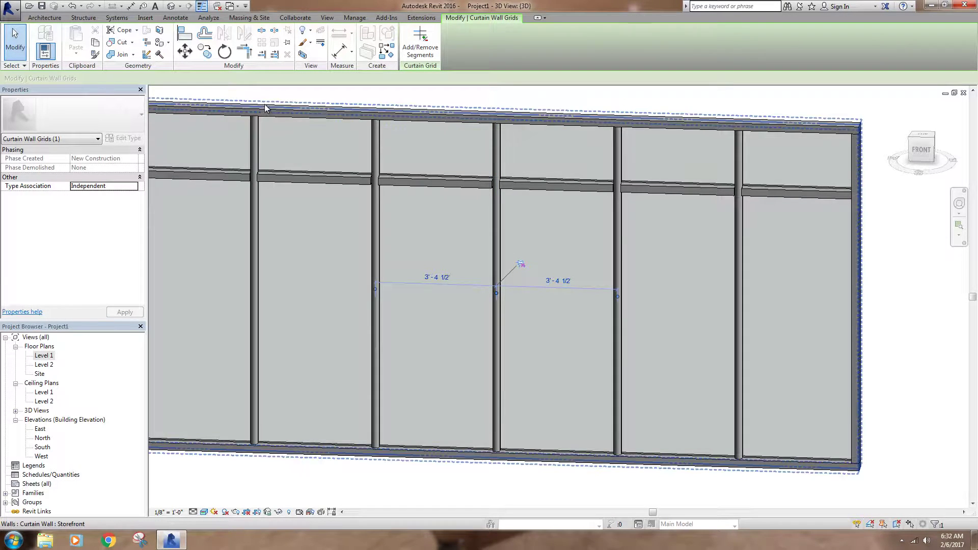
# Step: Set the unpinned grid line's distance from the neighbouring grid line on its left to 4' 0"
pyautogui.click(431, 277)
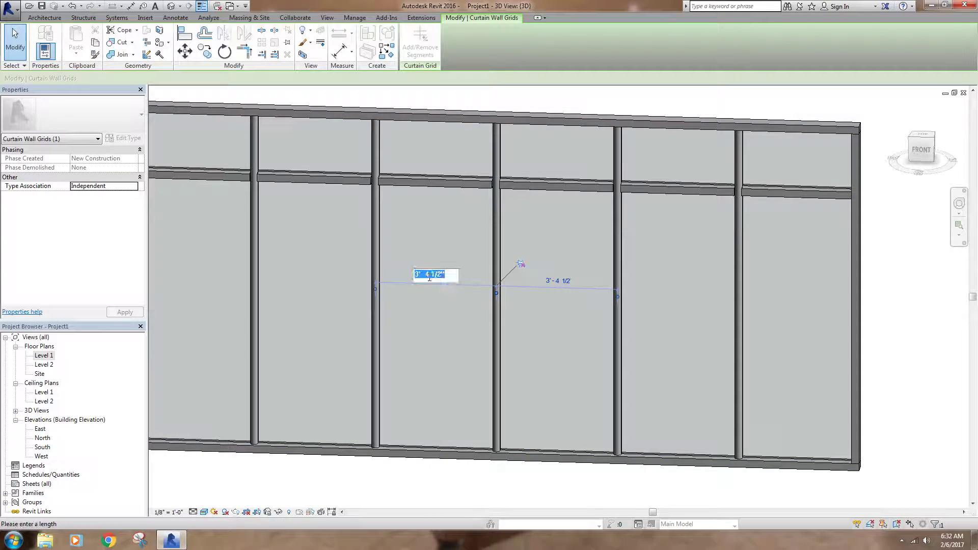
pyautogui.write('4')
pyautogui.press('Return')
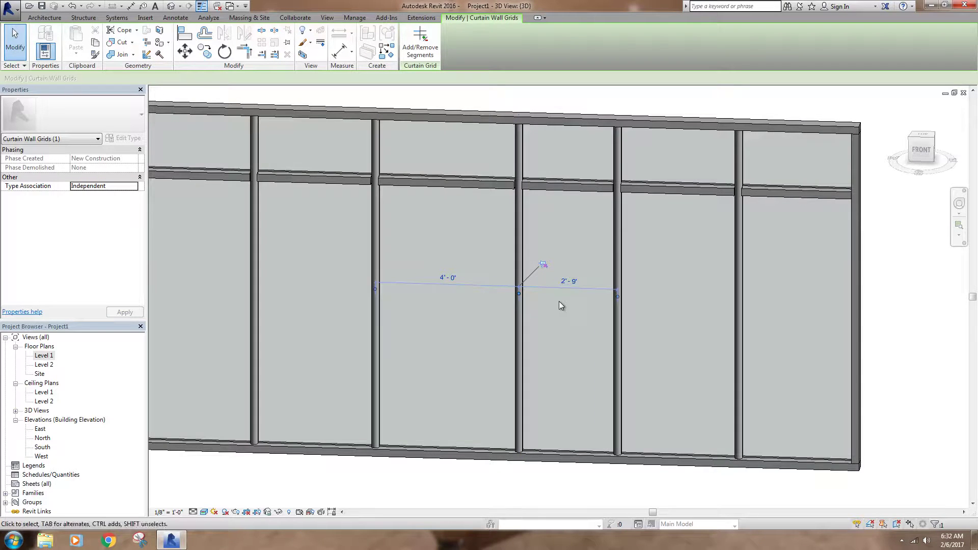
# Step: Remove the lower and upper segments of the moved vertical grid line using Add/Remove Segments
pyautogui.scroll(-1, 479, 283)
pyautogui.scroll(-2, 479, 283)
pyautogui.scroll(4, 499, 294)
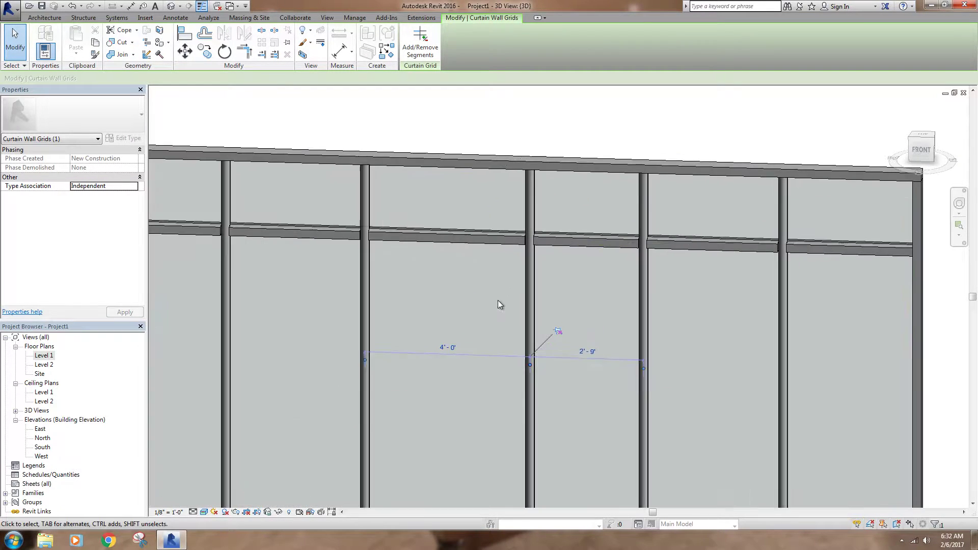
pyautogui.scroll(-3, 499, 235)
pyautogui.moveTo(499, 234)
pyautogui.mouseDown(button='middle')
pyautogui.moveTo(503, 250)
pyautogui.moveTo(500, 240)
pyautogui.mouseUp(button='middle')
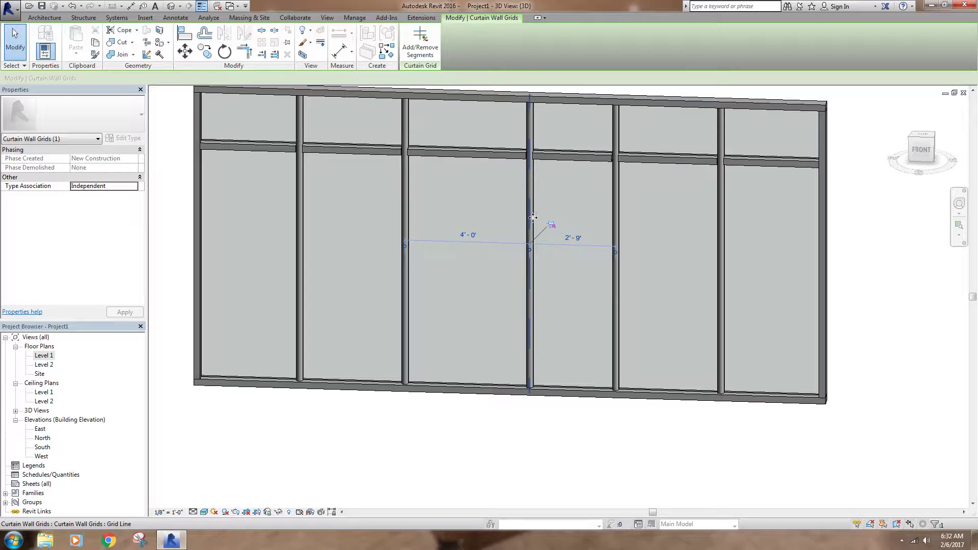
pyautogui.moveTo(543, 214); pyautogui.dragTo(519, 219, button='middle')
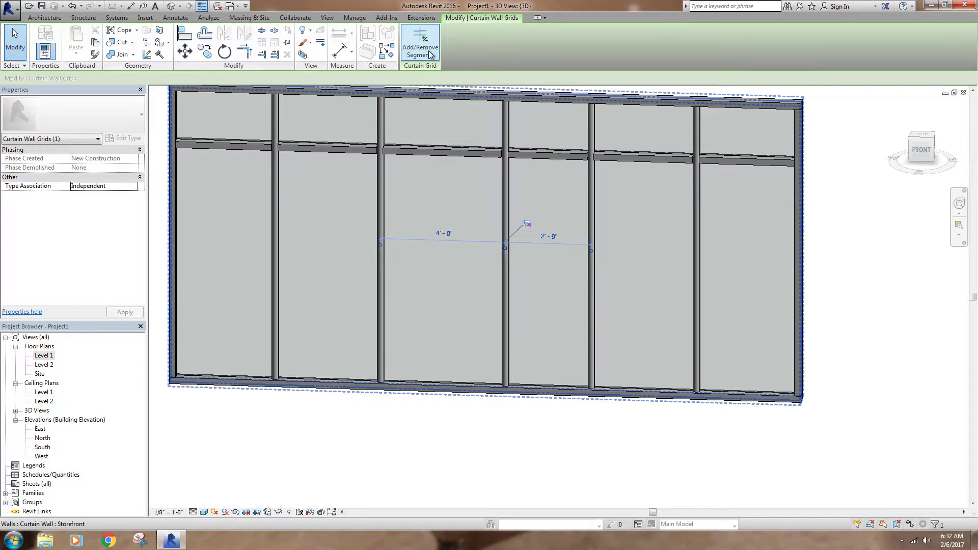
pyautogui.click(506, 191)
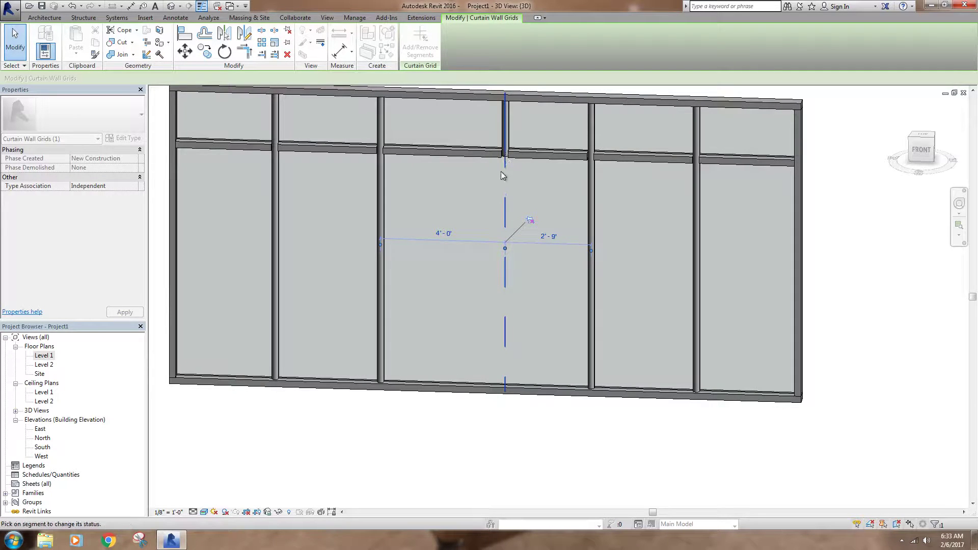
pyautogui.click(506, 124)
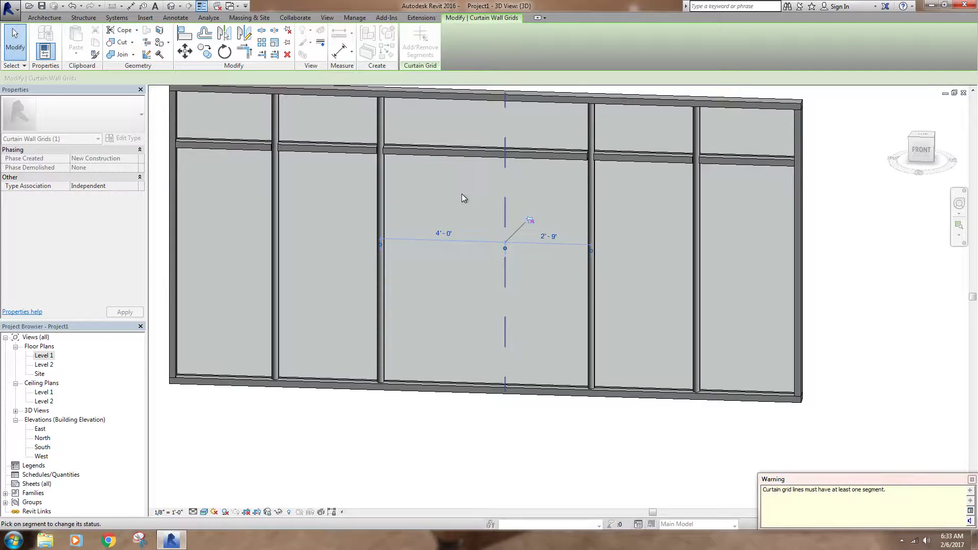
pyautogui.press('Escape')
pyautogui.press('Escape')
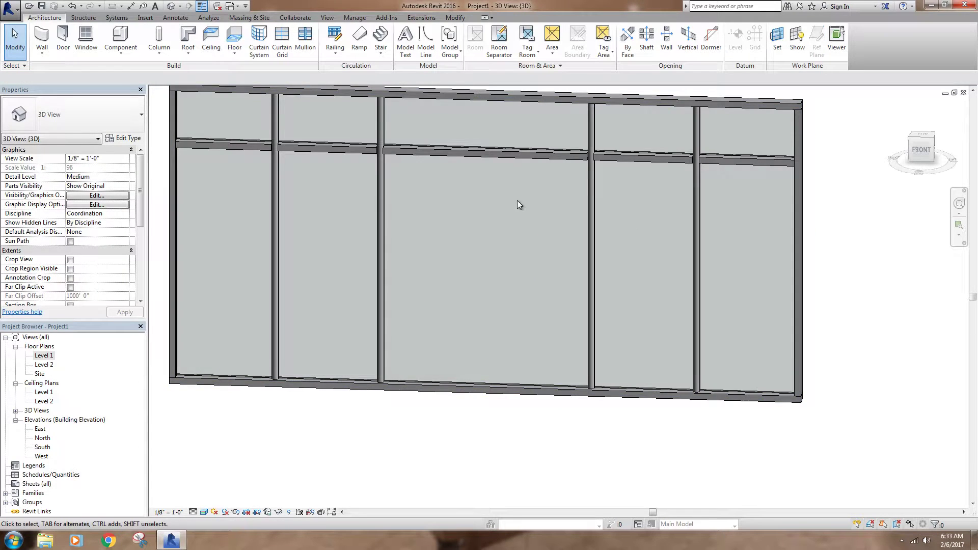
# Step: Delete the two bottom horizontal mullion pieces beneath the wide central panel of the curtain wall
pyautogui.scroll(-1, 516, 204)
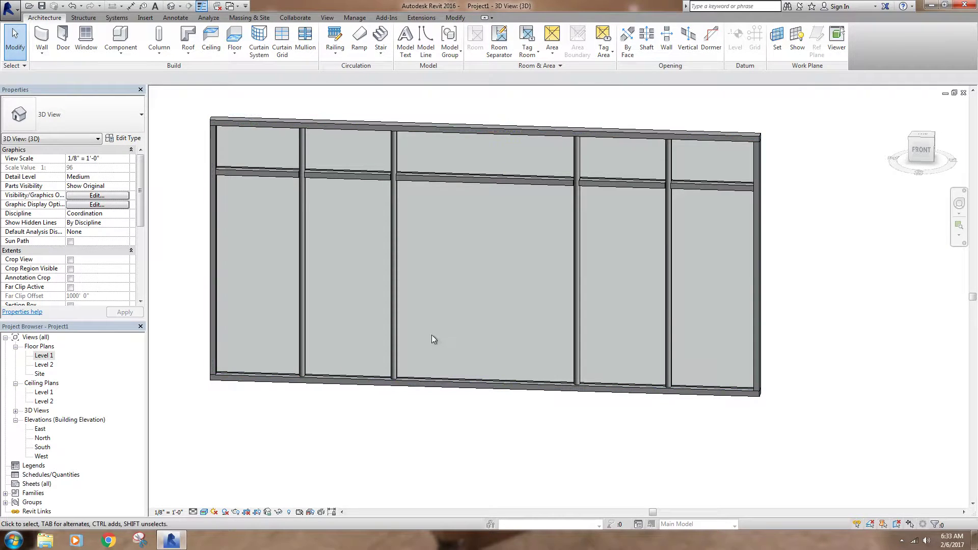
pyautogui.click(457, 387)
pyautogui.scroll(3, 457, 382)
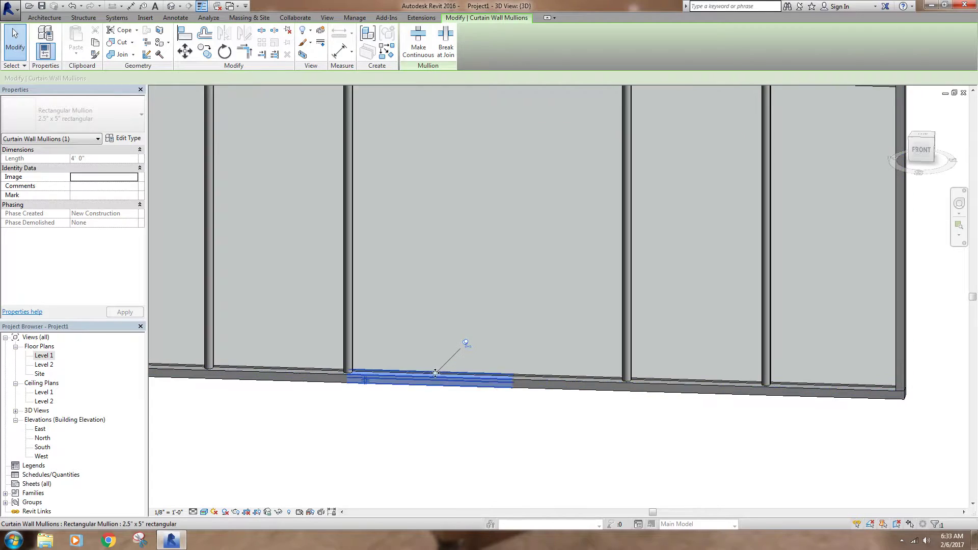
pyautogui.press('Delete')
pyautogui.click(521, 384)
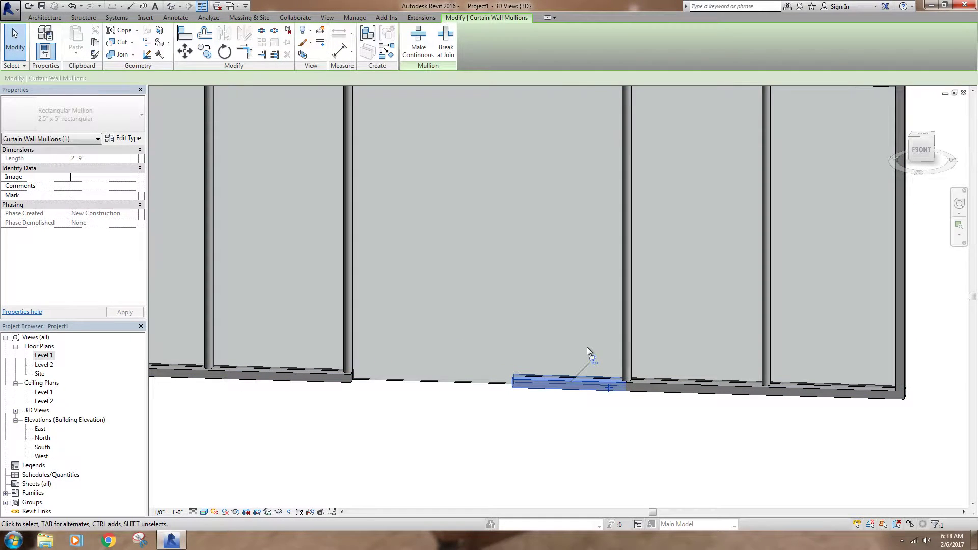
pyautogui.press('Delete')
pyautogui.scroll(-3, 540, 421)
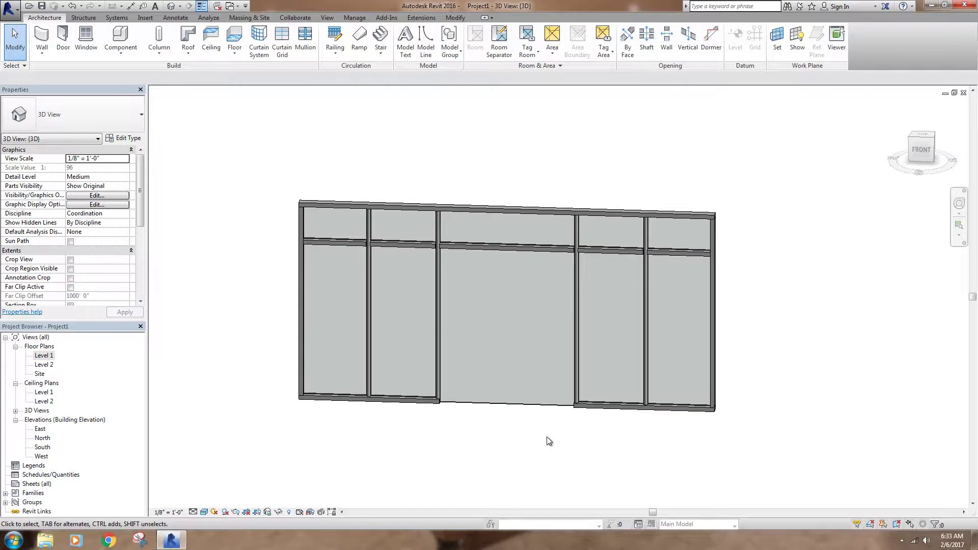
# Step: Select the large lower central glazed panel, unpin it and check which panel types are available
pyautogui.moveTo(528, 432); pyautogui.dragTo(511, 393, button='middle')
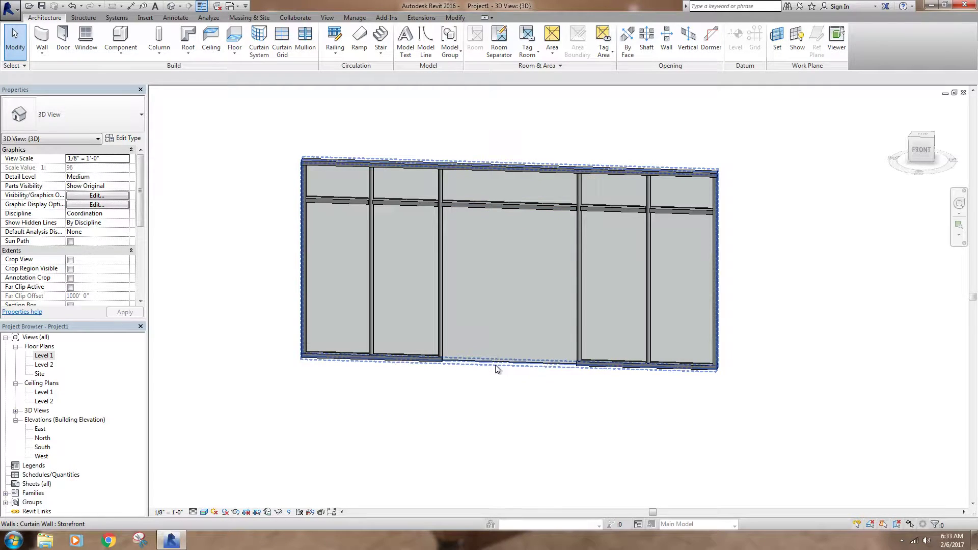
pyautogui.press('Tab')
pyautogui.click(497, 367)
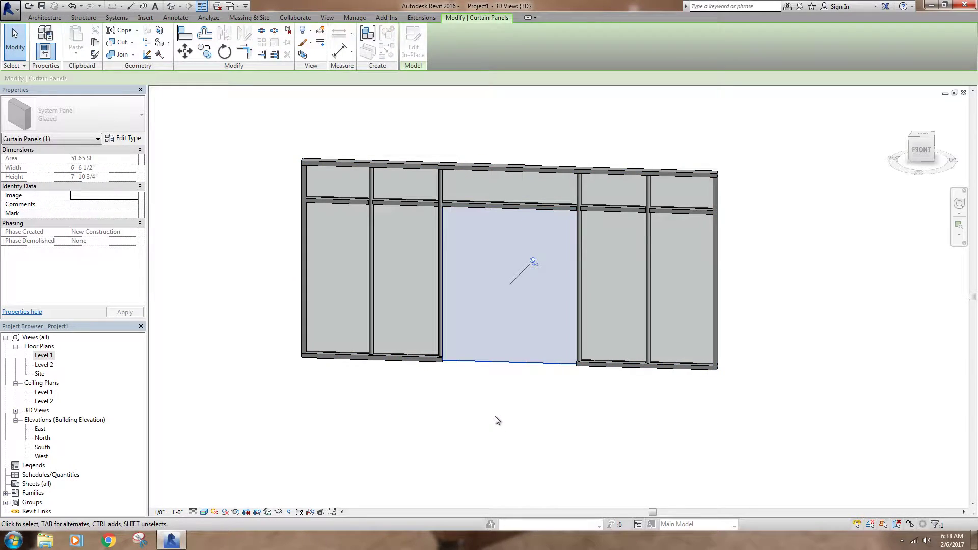
pyautogui.click(533, 260)
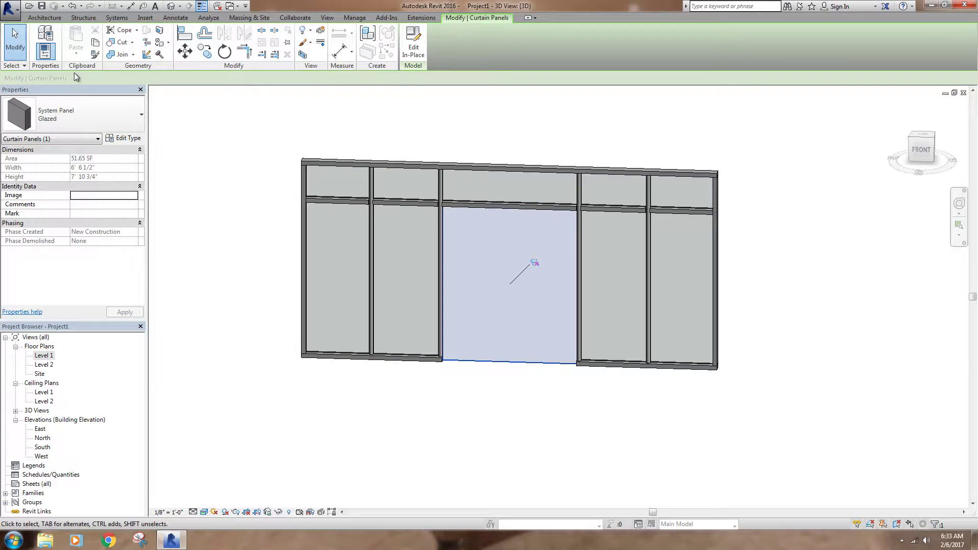
pyautogui.click(108, 114)
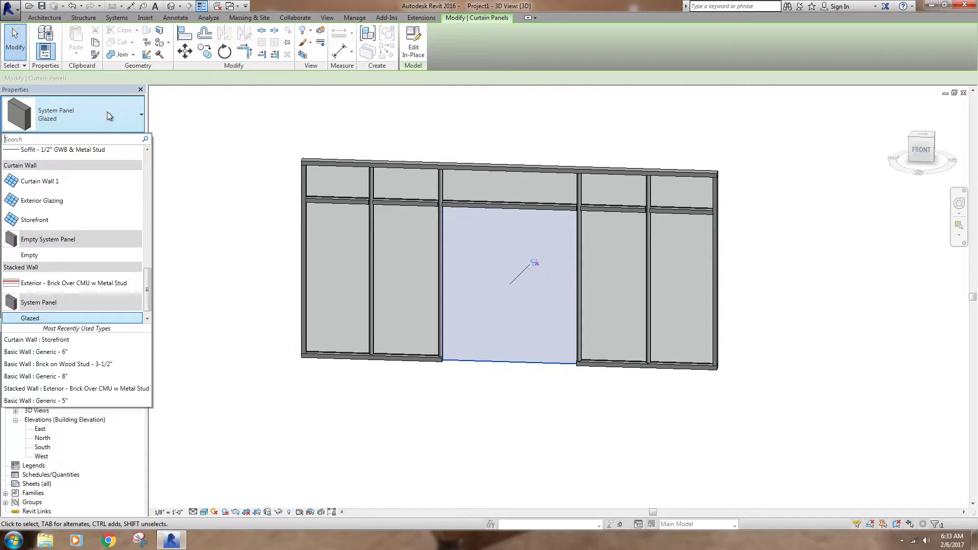
pyautogui.click(107, 113)
pyautogui.click(117, 121)
pyautogui.click(117, 118)
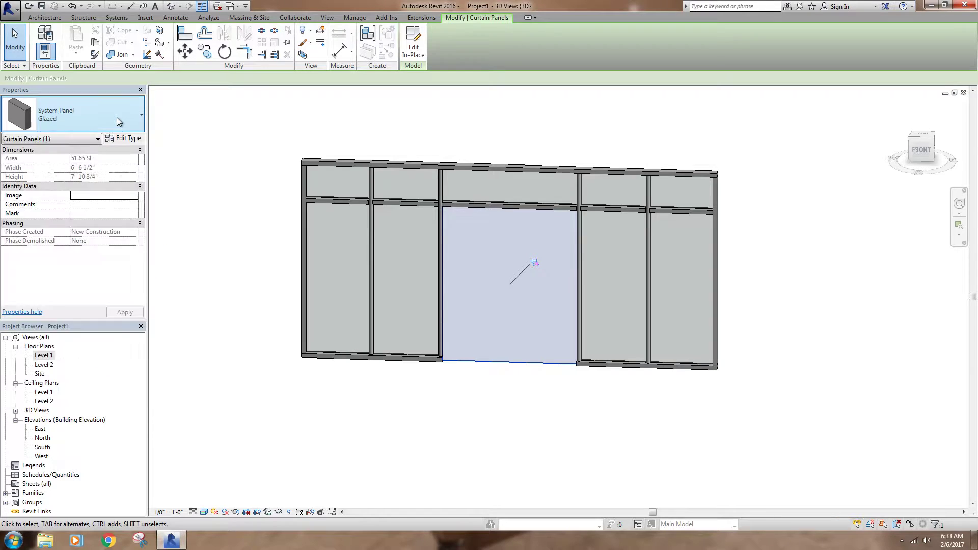
# Step: Load the Door-Curtain-Wall-Double-Storefront family from the Doors folder and apply it to the unpinned central panel
pyautogui.click(124, 138)
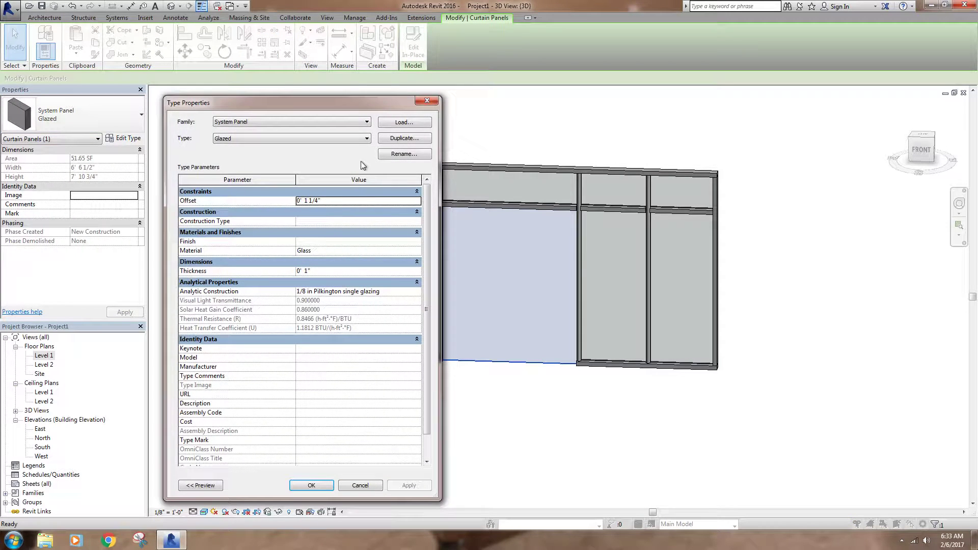
pyautogui.moveTo(268, 104); pyautogui.dragTo(245, 87)
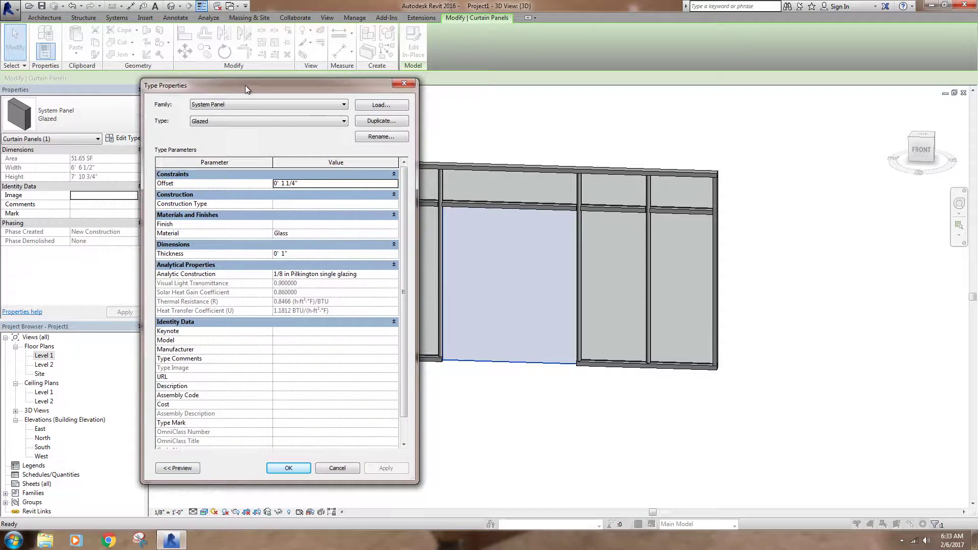
pyautogui.click(376, 105)
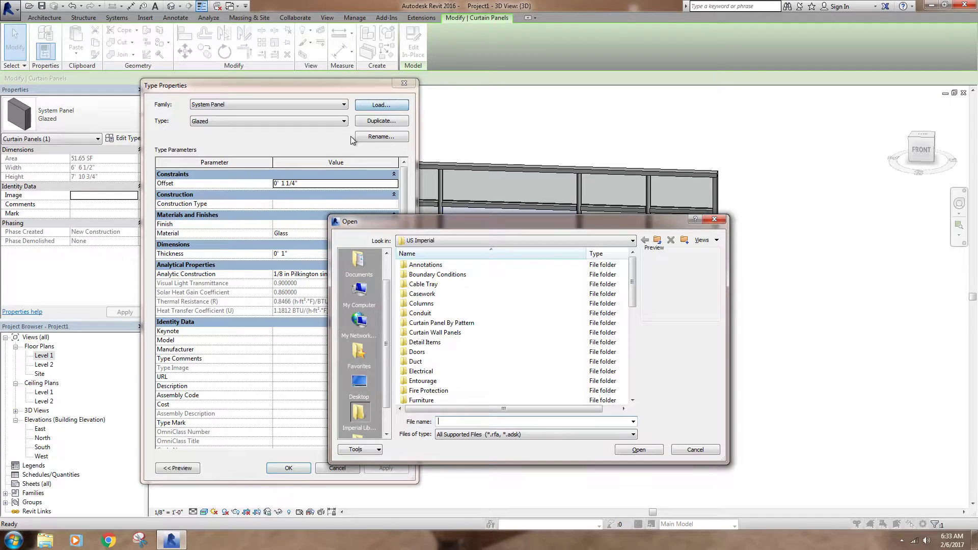
pyautogui.doubleClick(422, 355)
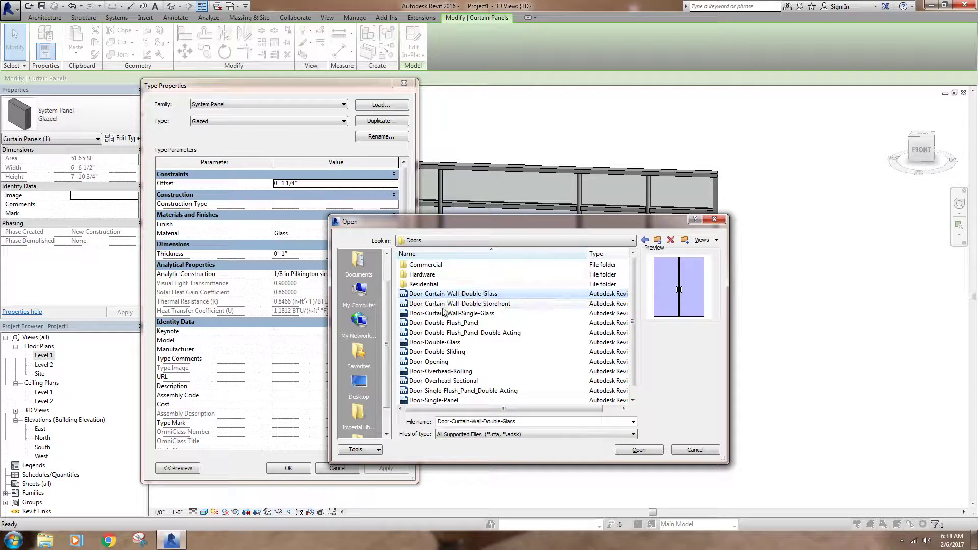
pyautogui.click(474, 303)
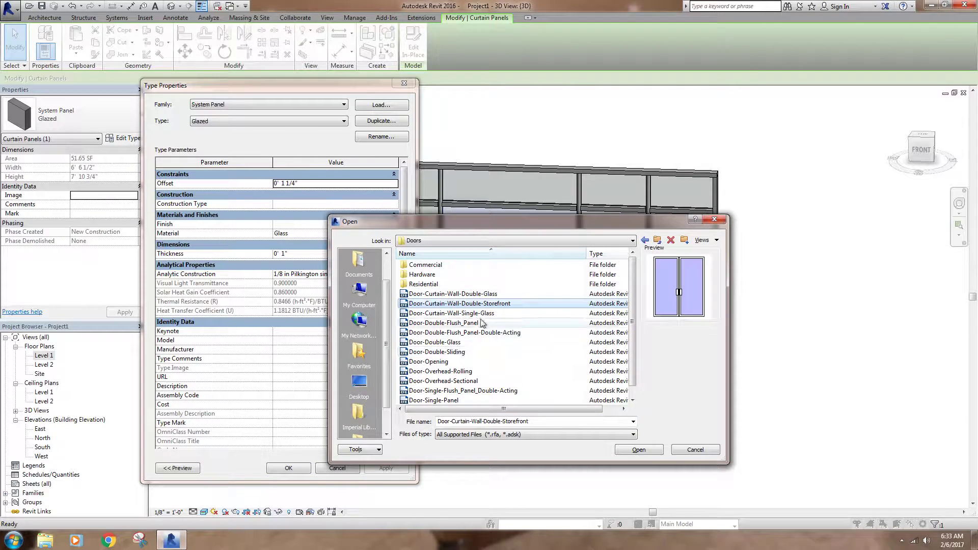
pyautogui.click(647, 451)
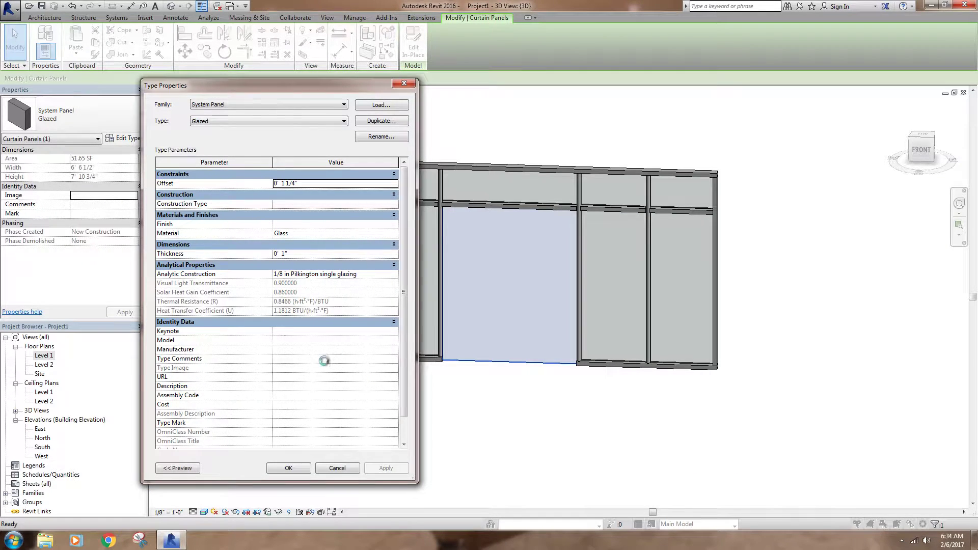
pyautogui.click(289, 468)
pyautogui.click(550, 437)
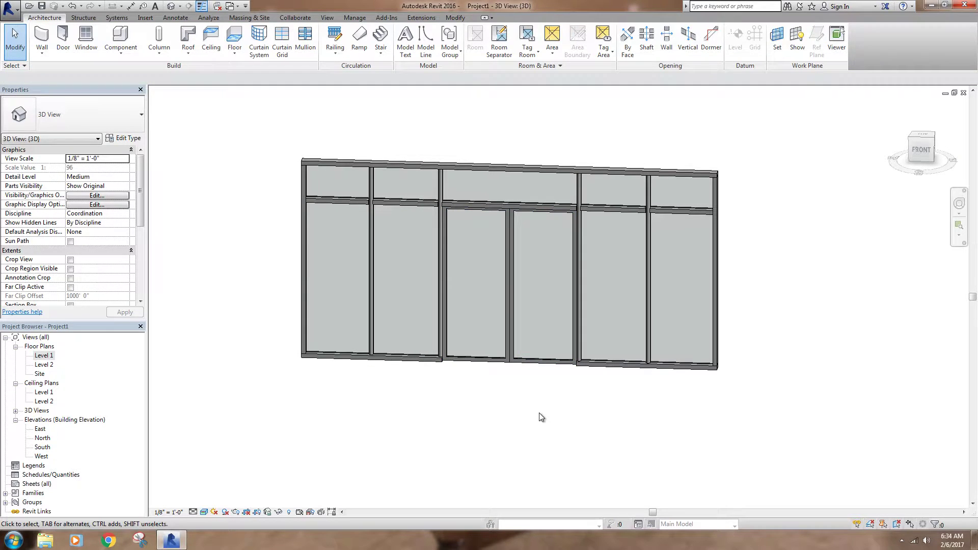
# Step: Open the Level 1 floor plan to examine the double door in plan, dismissing the save reminder without saving
pyautogui.doubleClick(47, 356)
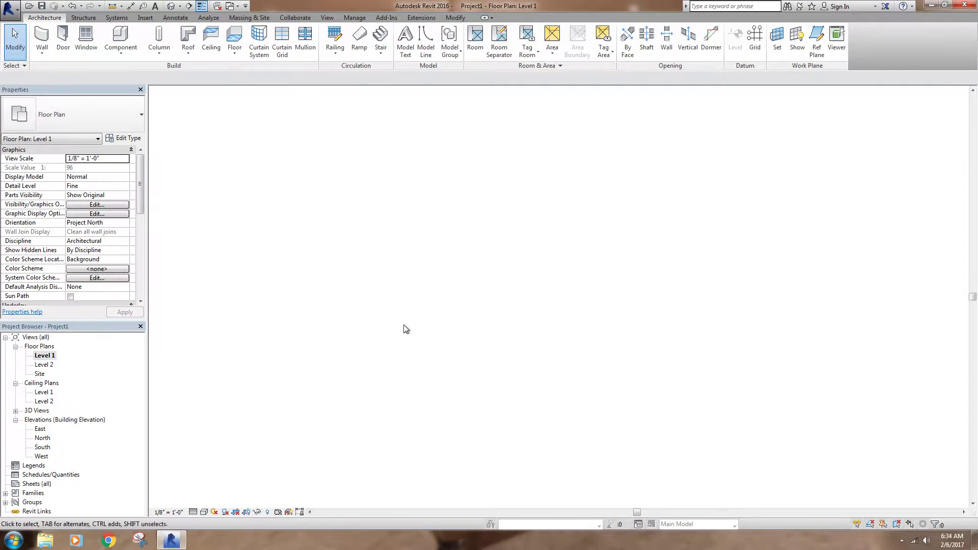
pyautogui.scroll(3, 408, 306)
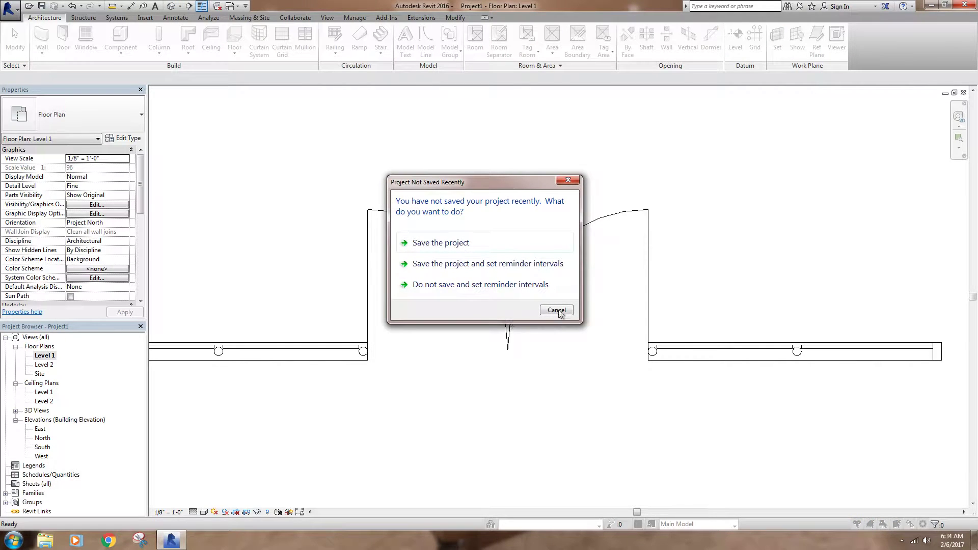
pyautogui.click(556, 310)
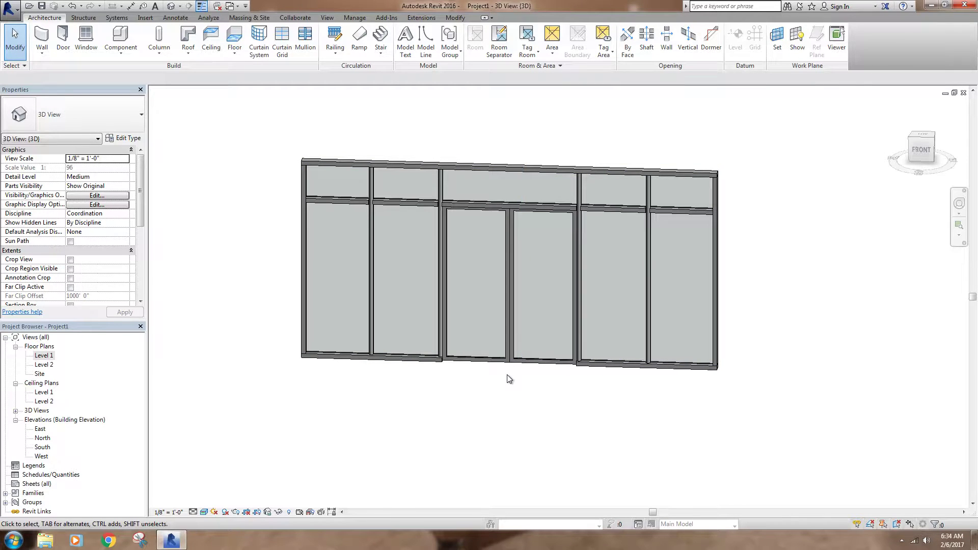
# Step: Select the storefront double door in the 3D view and examine its width and height properties
pyautogui.scroll(4, 507, 378)
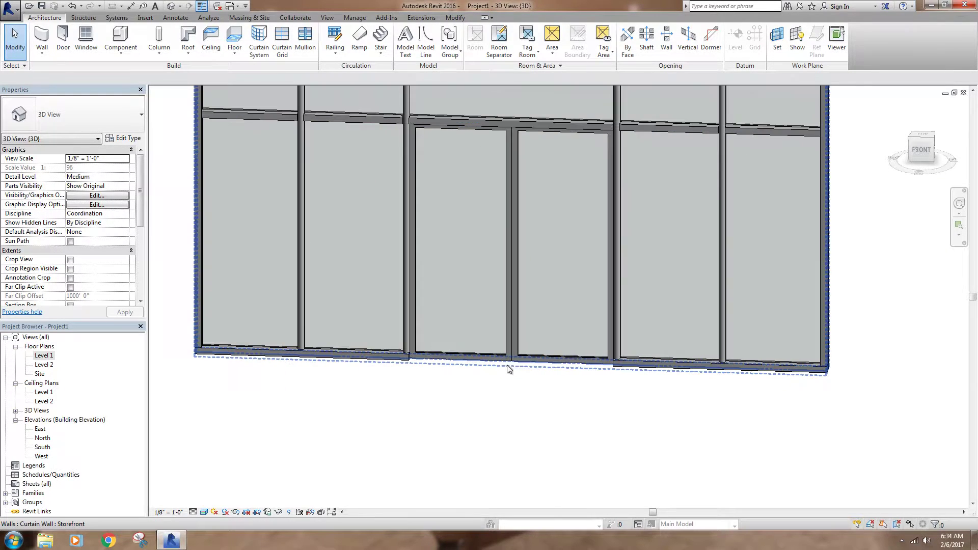
pyautogui.click(514, 363)
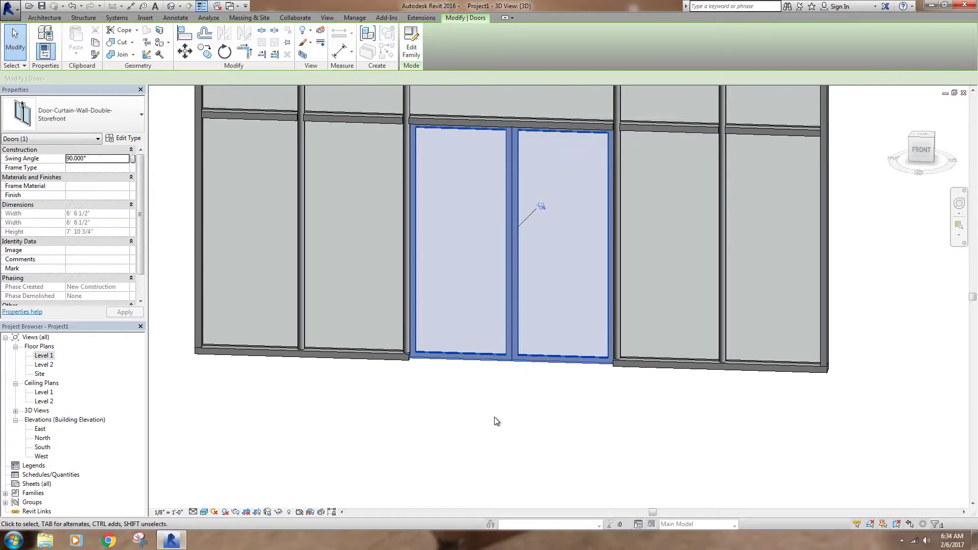
pyautogui.moveTo(480, 279); pyautogui.dragTo(473, 339, button='middle')
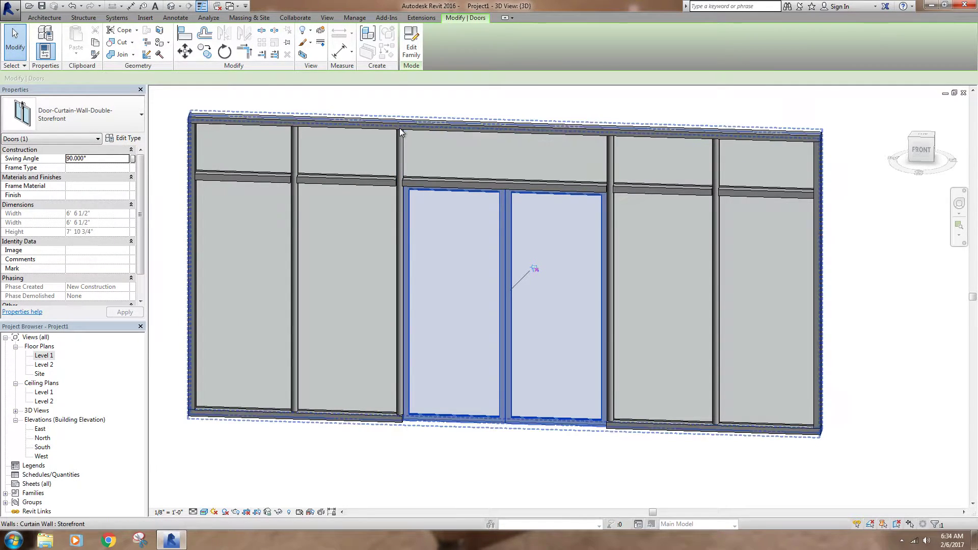
# Step: Unpin the vertical grid line on the door's left side and set its distance from the next grid line to the left to 4' 0"
pyautogui.click(400, 224)
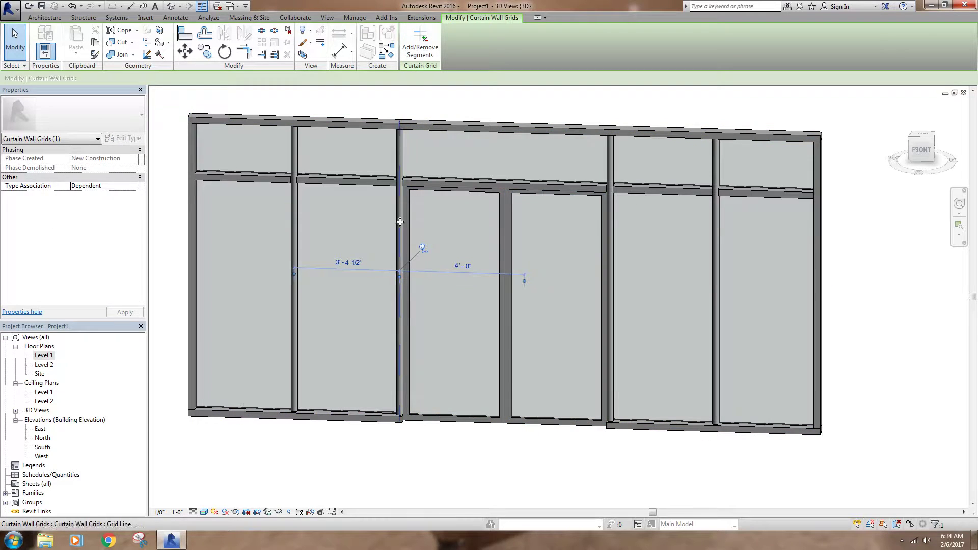
pyautogui.click(421, 249)
pyautogui.click(348, 262)
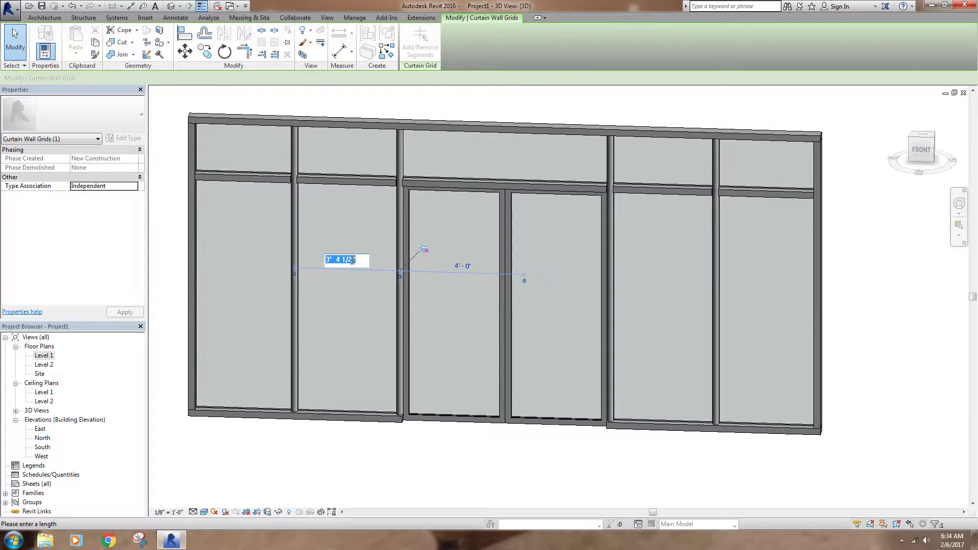
pyautogui.write('4')
pyautogui.press('Return')
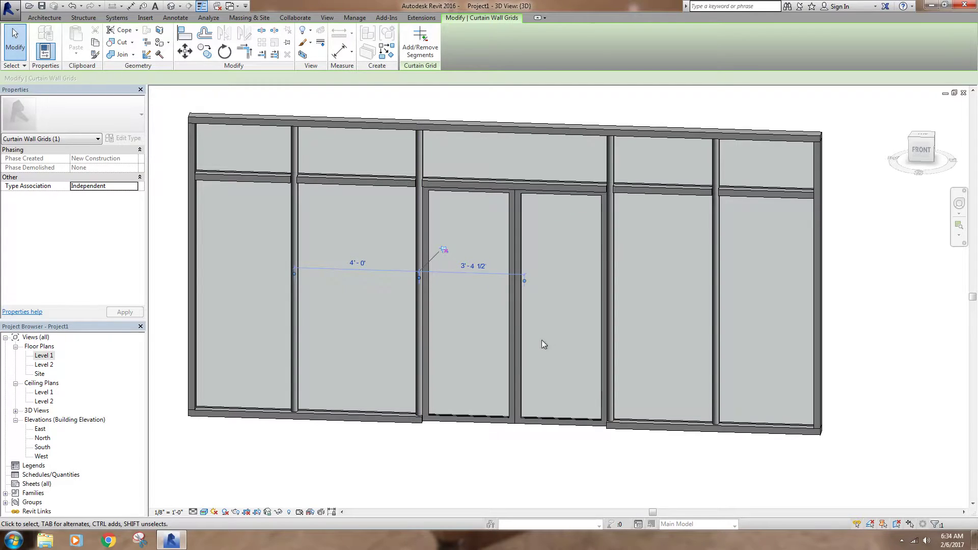
# Step: Select the double door again to check its resized dimensions, then clear the selection
pyautogui.click(515, 395)
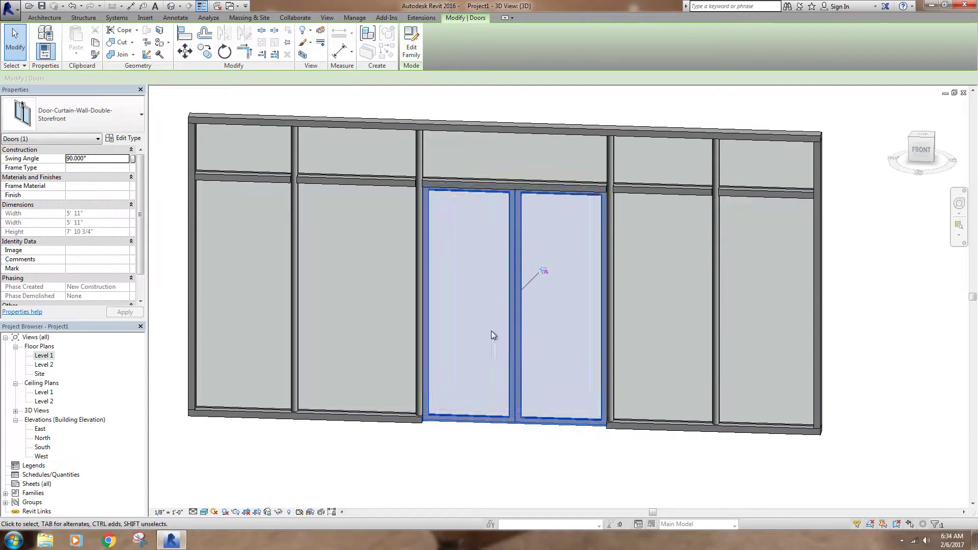
pyautogui.click(508, 446)
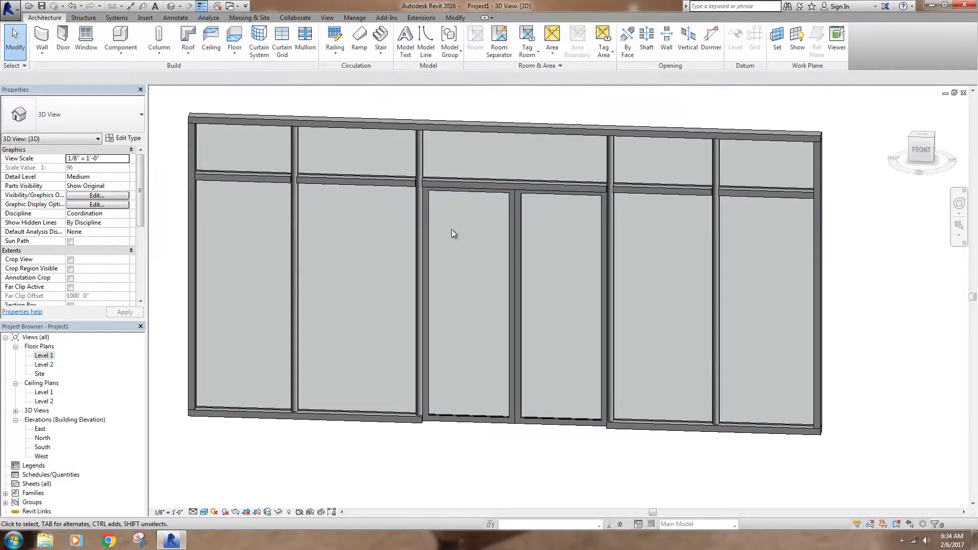
pyautogui.click(519, 269)
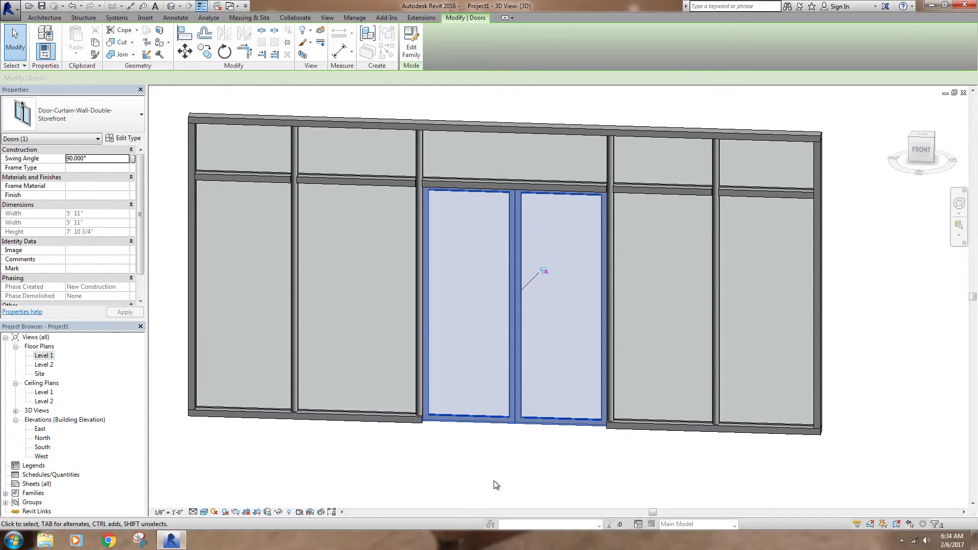
pyautogui.click(518, 459)
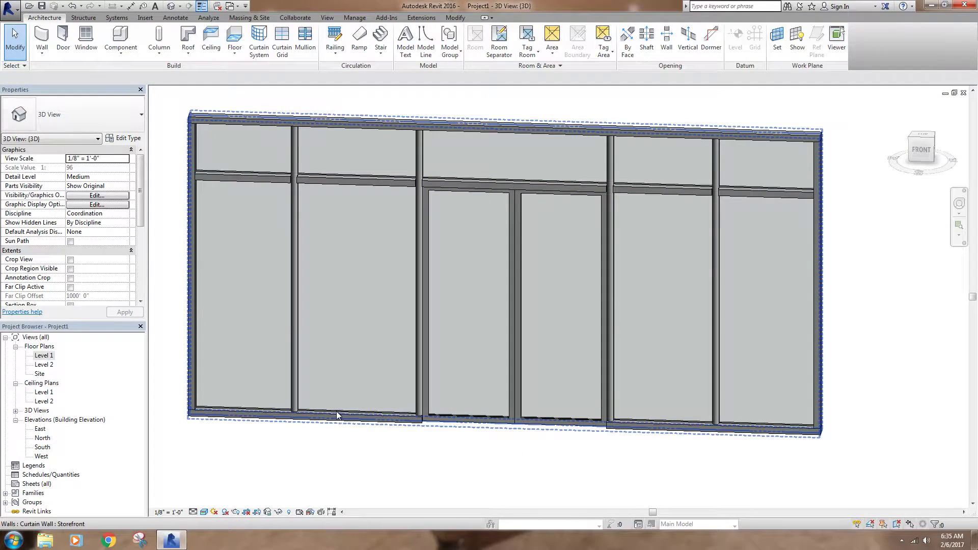
# Step: Unpin the lower glazed panel immediately left of the double door and change its type to System Panel Solid
pyautogui.scroll(5, 291, 403)
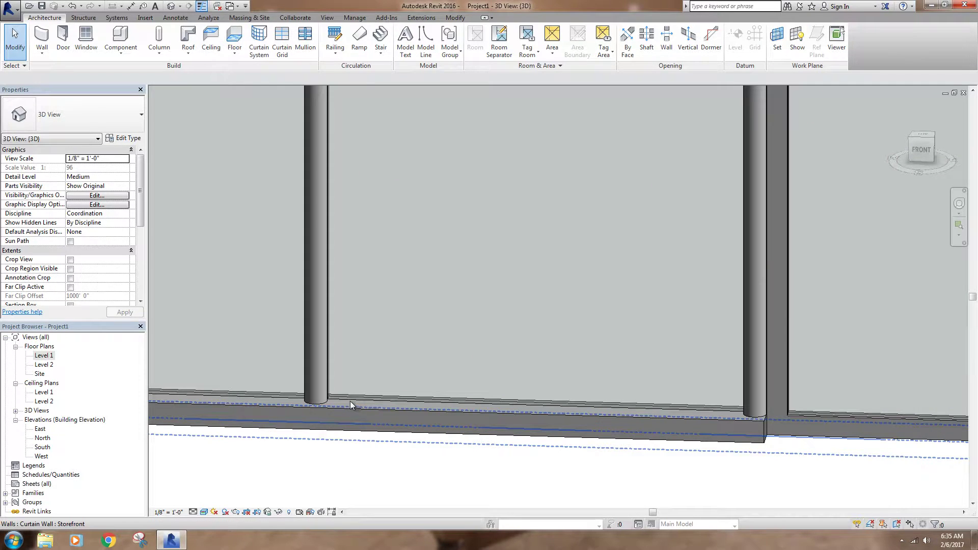
pyautogui.press('Tab')
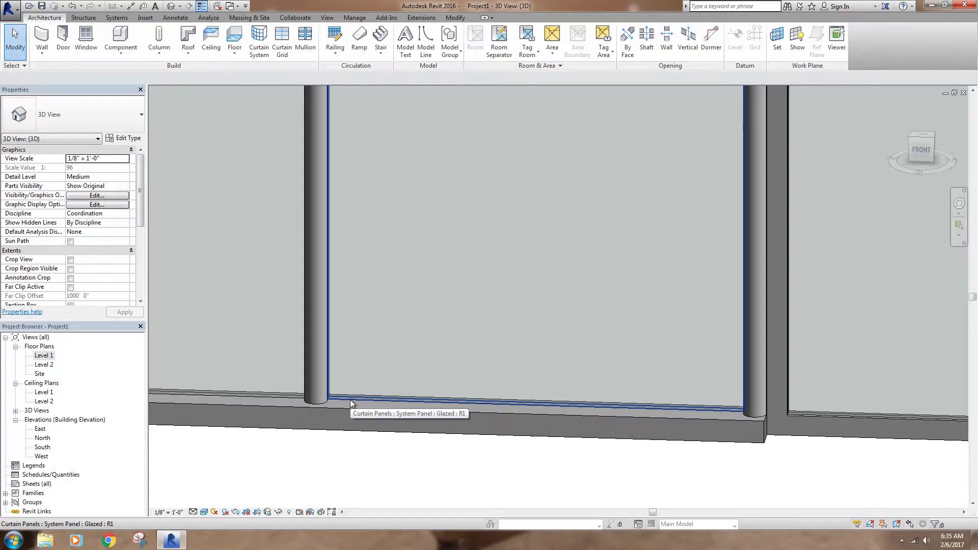
pyautogui.click(350, 400)
pyautogui.scroll(-5, 354, 400)
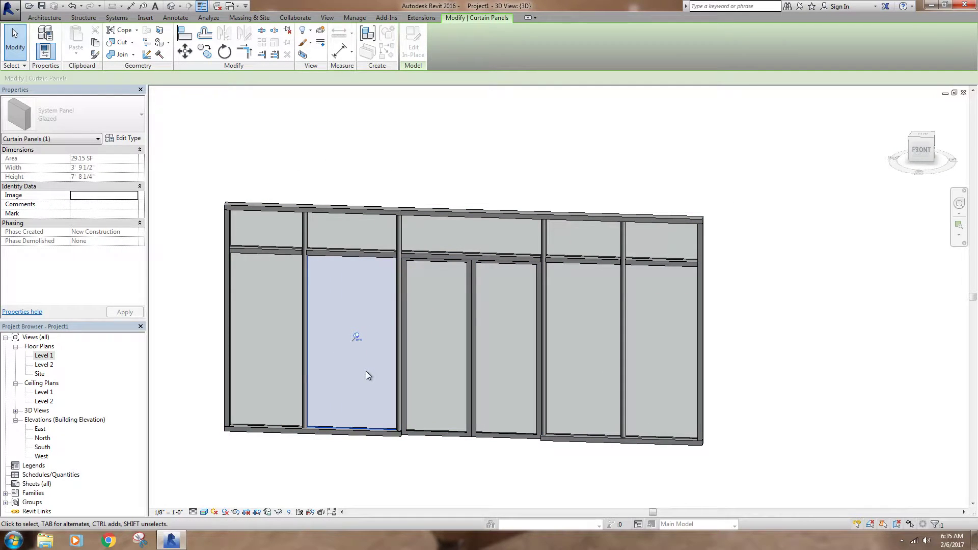
pyautogui.click(356, 335)
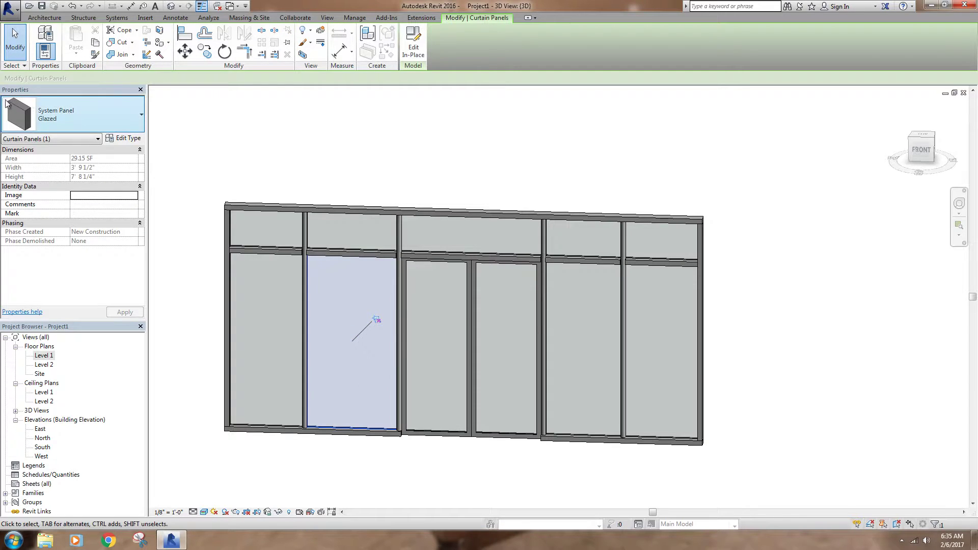
pyautogui.click(63, 116)
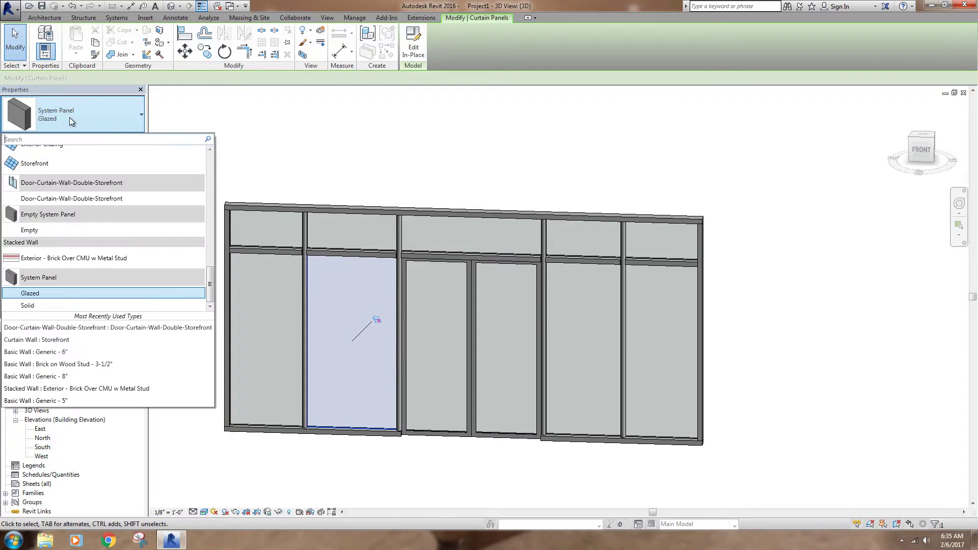
pyautogui.click(29, 310)
pyautogui.click(388, 466)
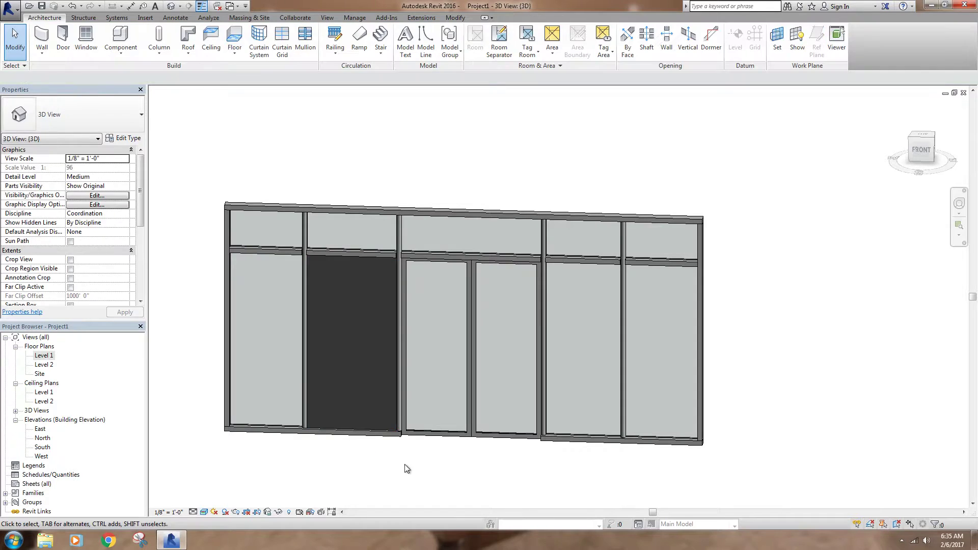
# Step: Select the two lower glazed panels to the right of the double door and inspect them and their bottom mullions up close
pyautogui.keyDown('shift'); pyautogui.moveTo(479, 469); pyautogui.dragTo(363, 426, button='middle'); pyautogui.keyUp('shift')
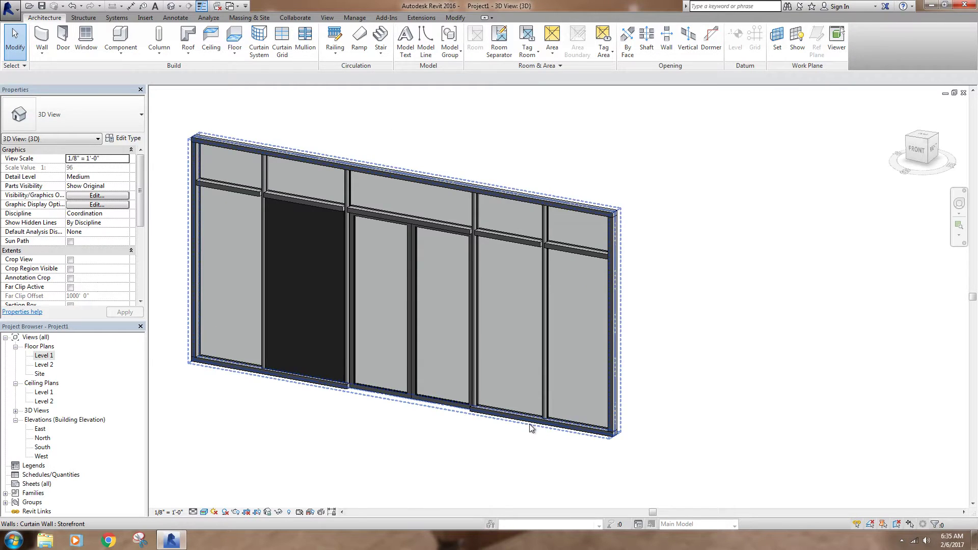
pyautogui.scroll(3, 532, 425)
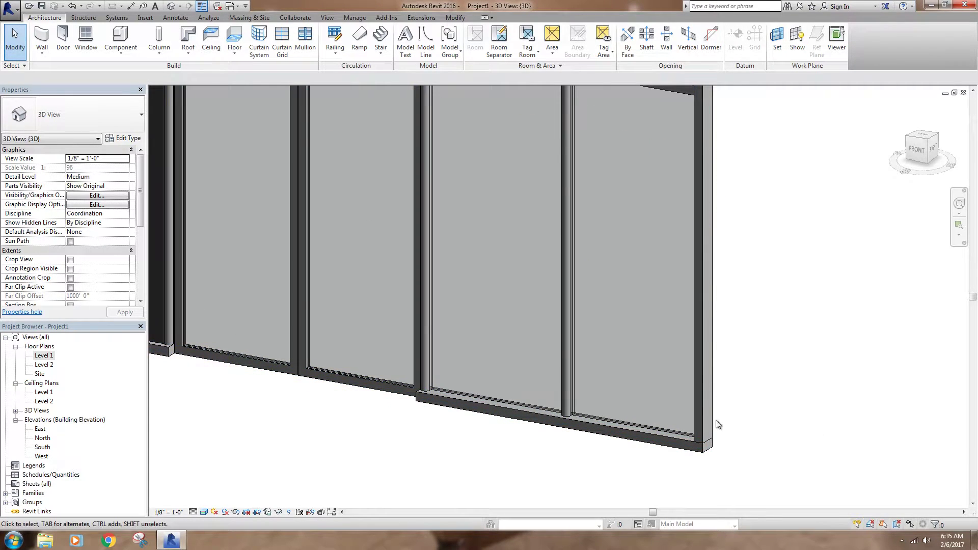
pyautogui.scroll(-3, 749, 424)
pyautogui.scroll(5, 639, 433)
pyautogui.click(616, 419)
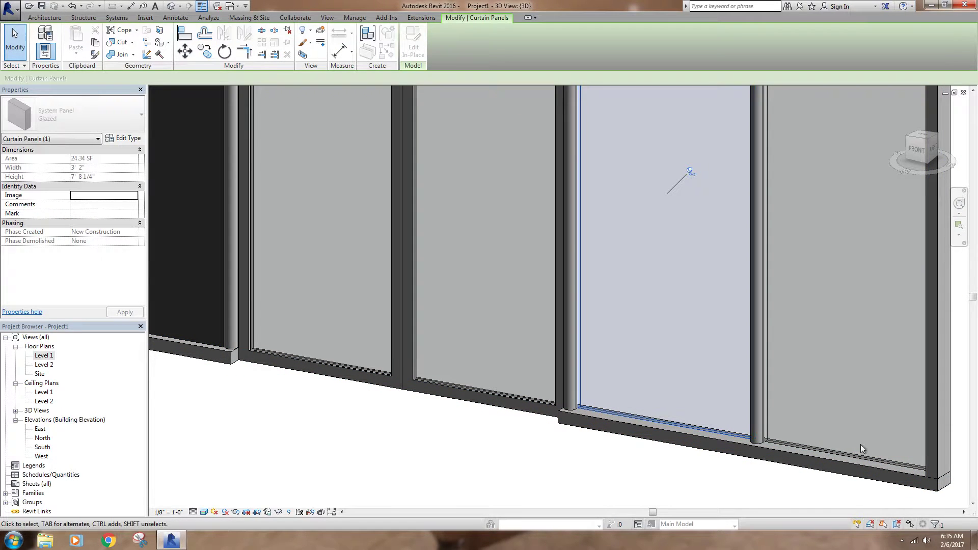
pyautogui.scroll(-5, 728, 413)
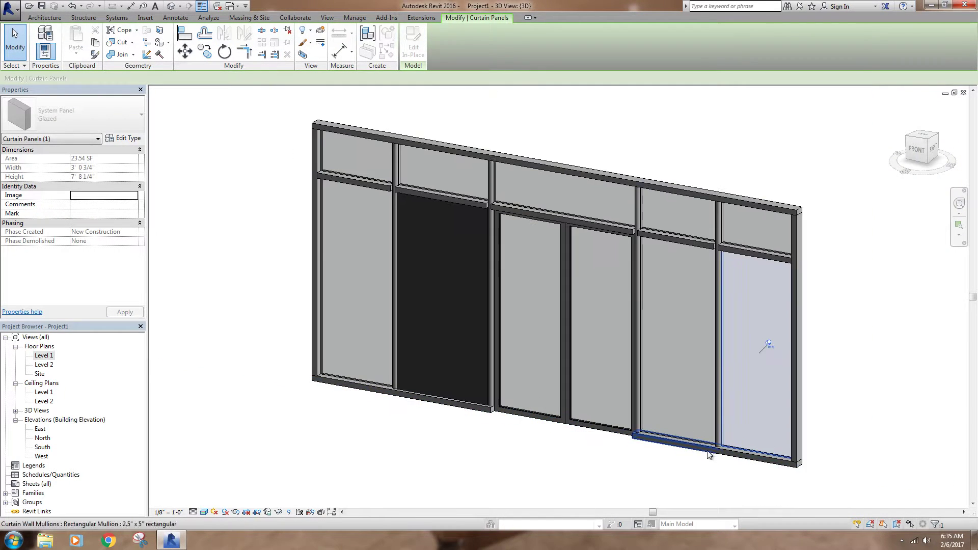
pyautogui.click(820, 365)
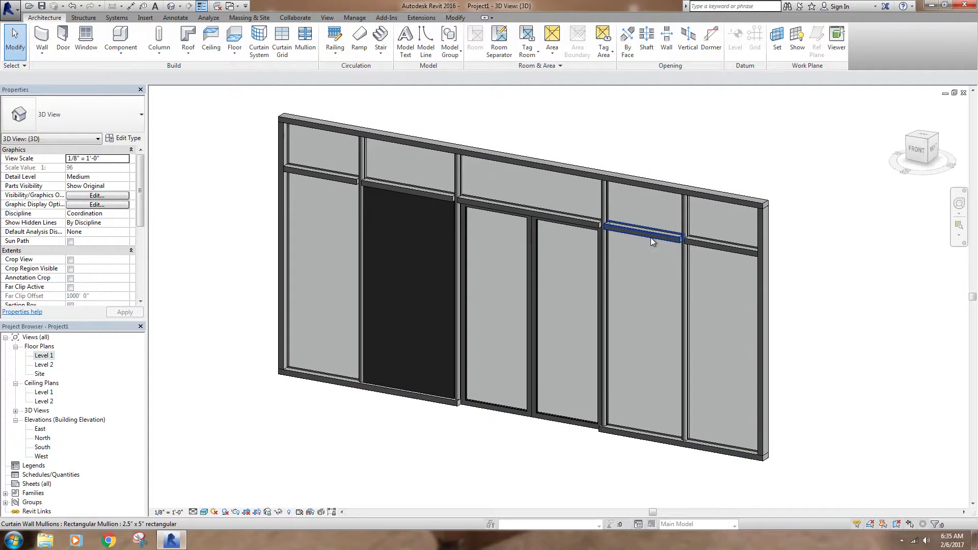
# Step: Add single-segment horizontal curtain grid lines across the lower far-left panel and the lower panel immediately right of the double door
pyautogui.click(282, 45)
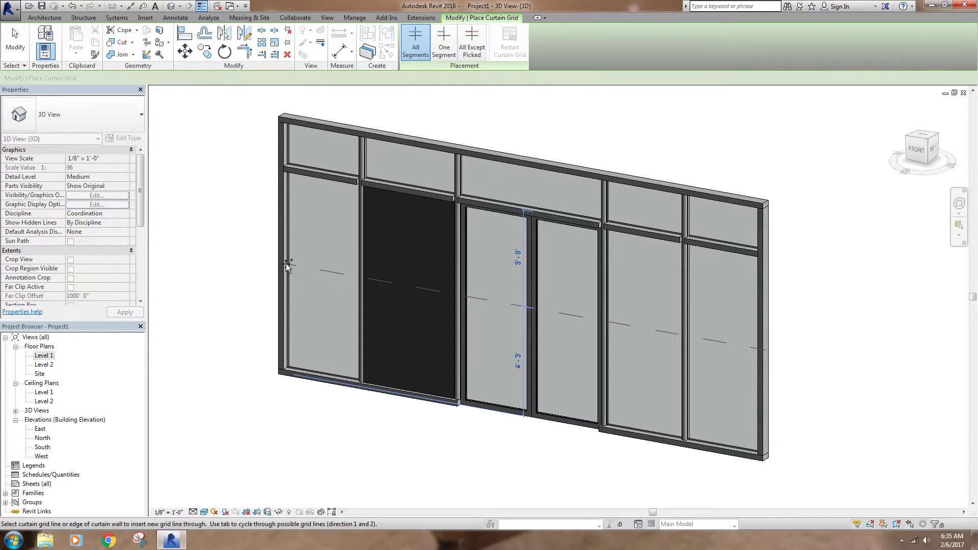
pyautogui.click(443, 45)
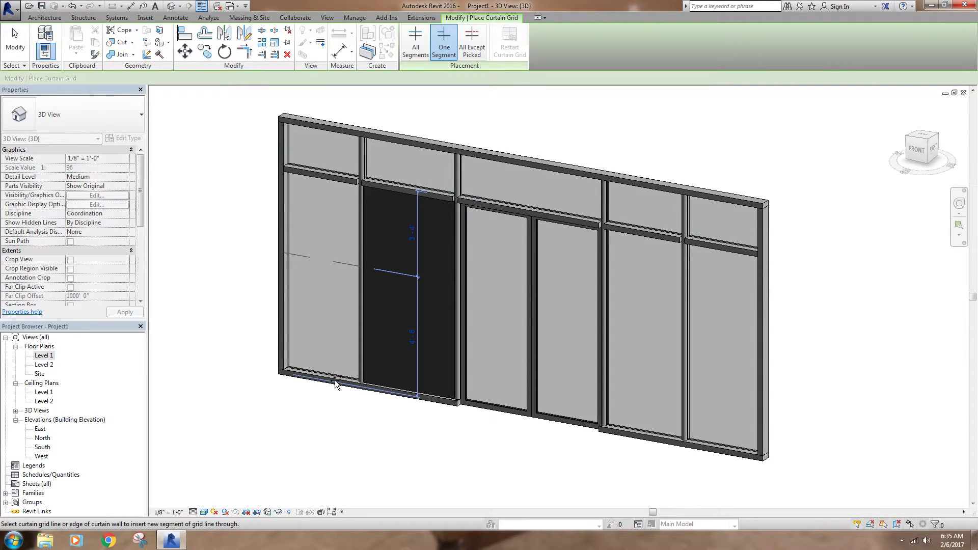
pyautogui.click(322, 260)
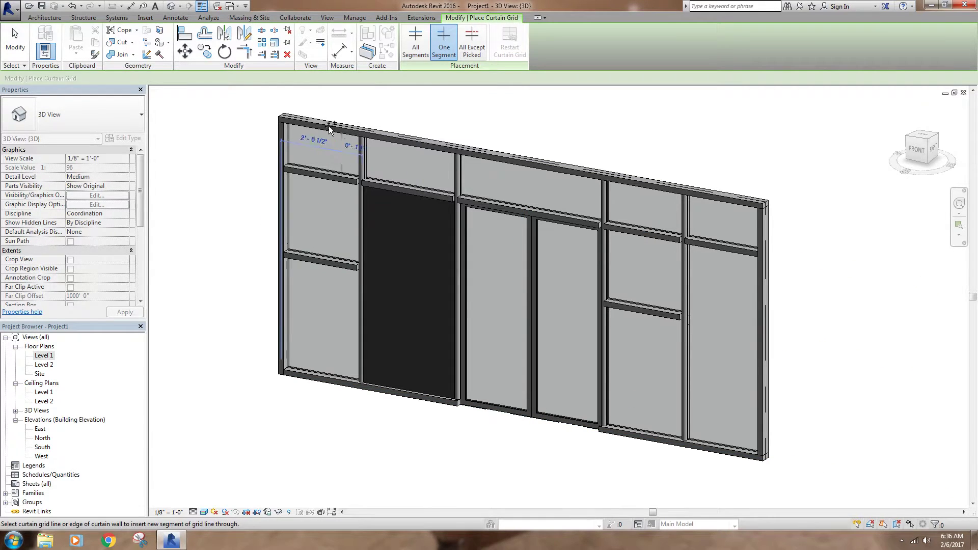
pyautogui.press('Escape')
pyautogui.press('Escape')
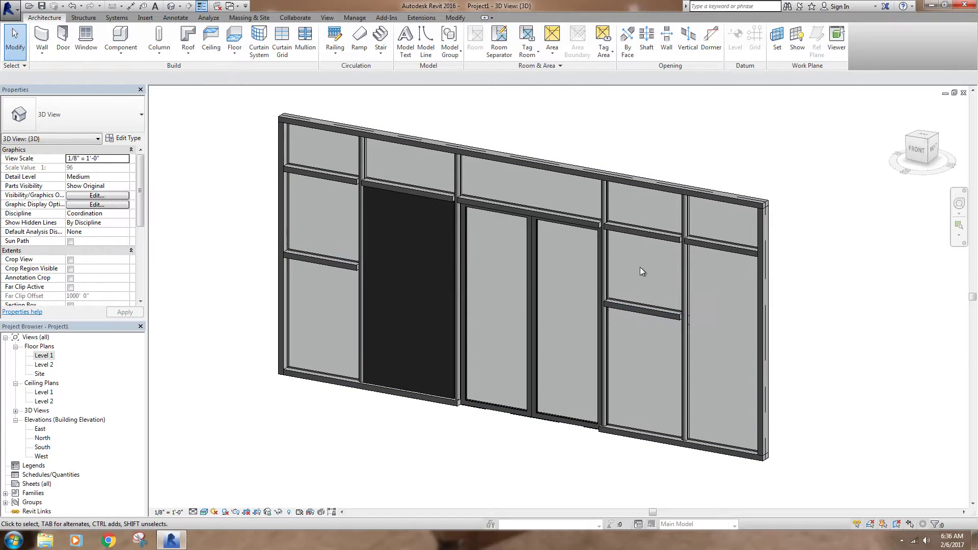
pyautogui.click(630, 310)
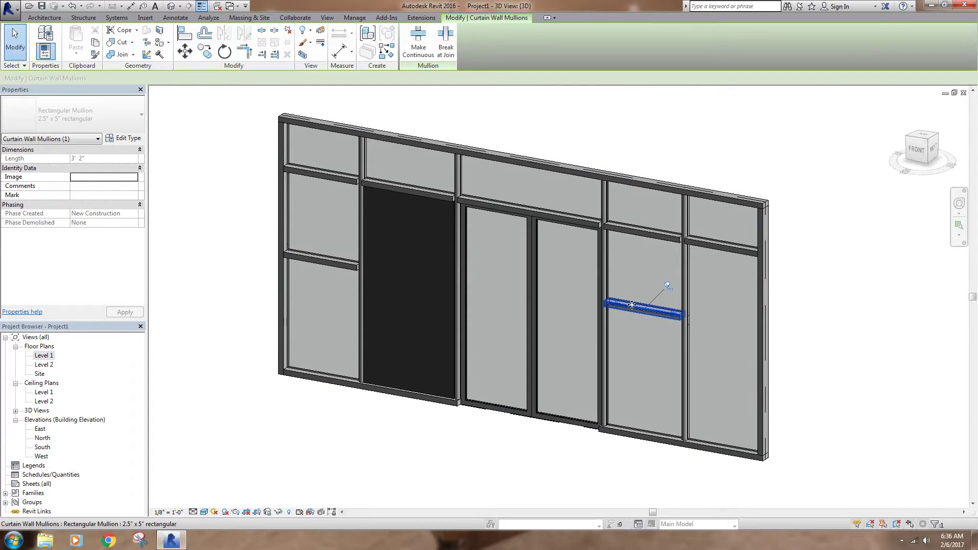
pyautogui.click(391, 427)
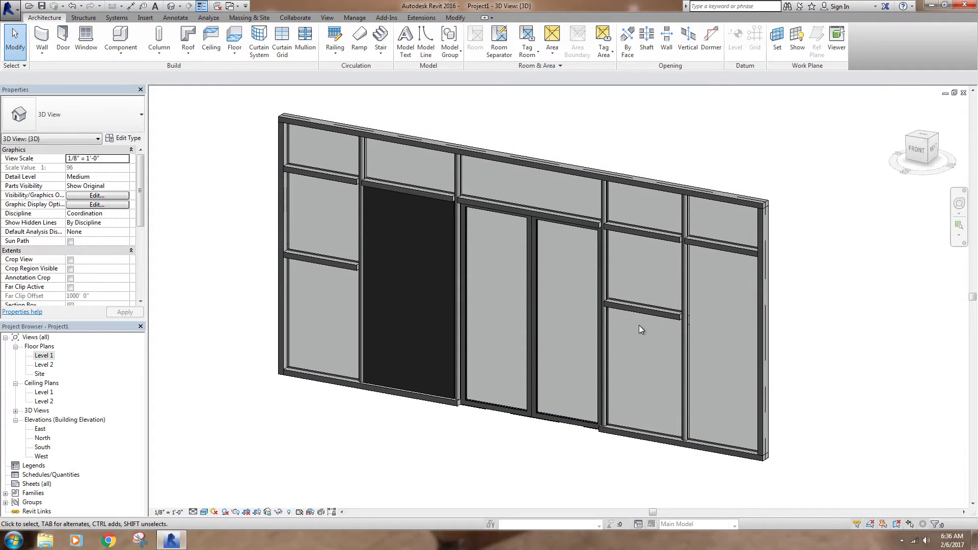
# Step: Select the whole storefront wall and review the curtain wall types it could be changed to, keeping Storefront
pyautogui.scroll(-4, 237, 341)
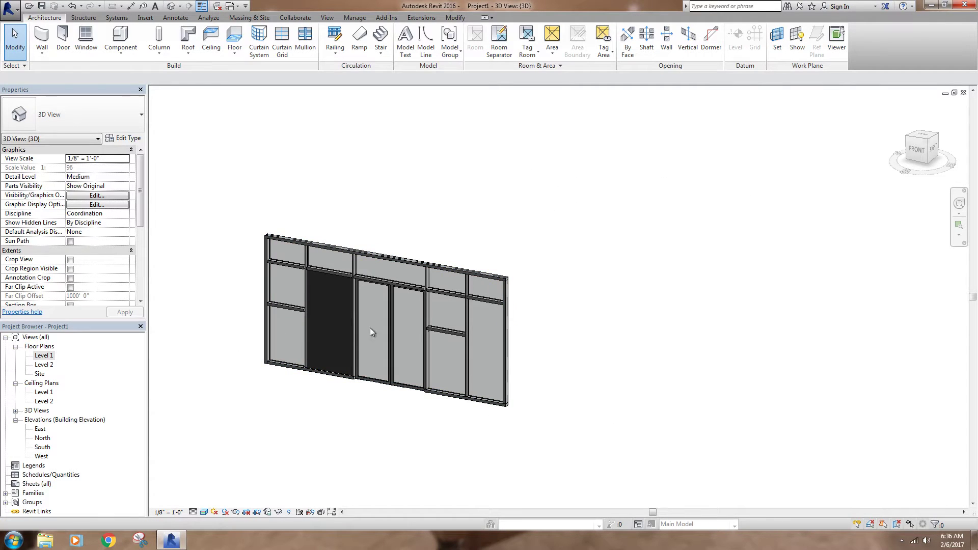
pyautogui.keyDown('shift'); pyautogui.moveTo(607, 279); pyautogui.dragTo(327, 403, button='middle'); pyautogui.keyUp('shift')
pyautogui.scroll(3, 327, 403)
pyautogui.click(361, 402)
pyautogui.click(250, 426)
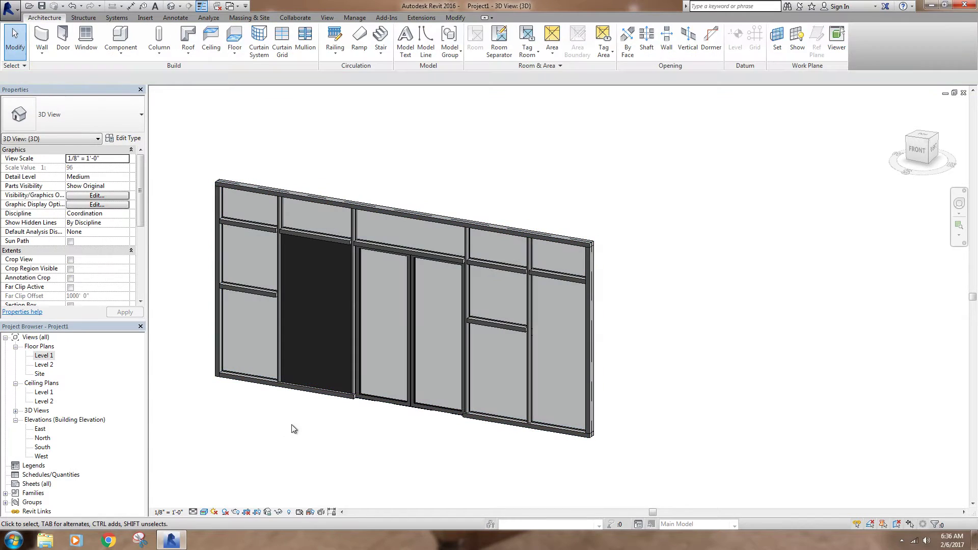
pyautogui.click(307, 399)
pyautogui.click(76, 115)
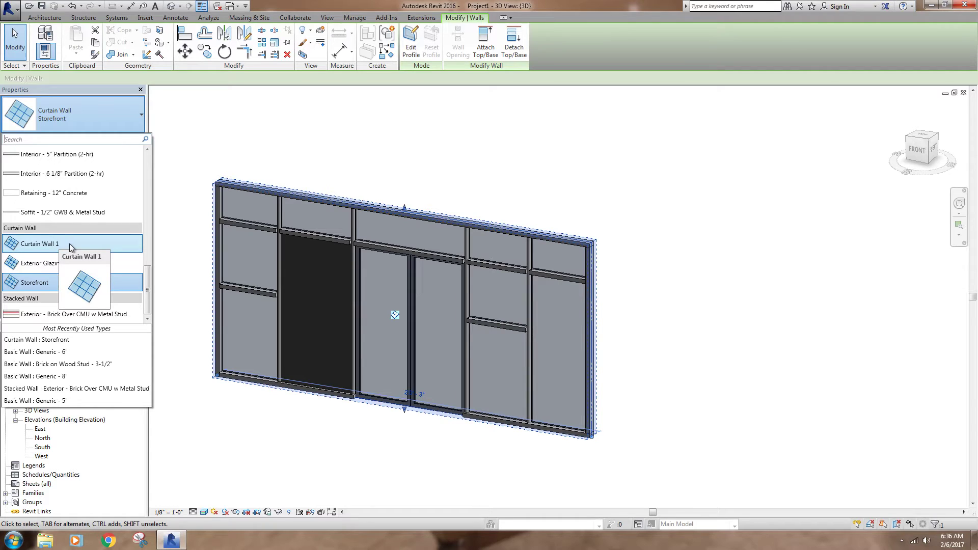
pyautogui.click(268, 398)
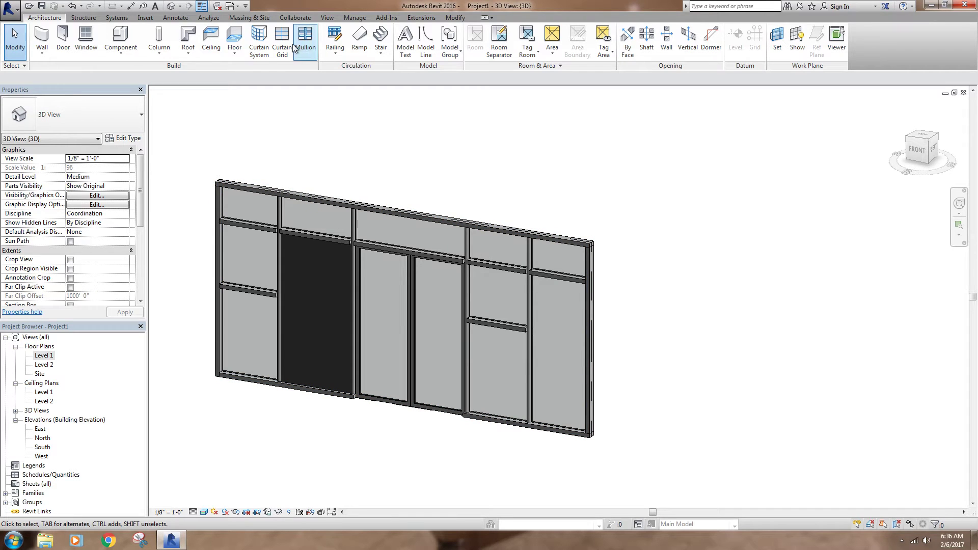
# Step: Start the Wall command and examine the curtain wall types offered for new walls, without placing one
pyautogui.moveTo(404, 153); pyautogui.dragTo(389, 188, button='middle')
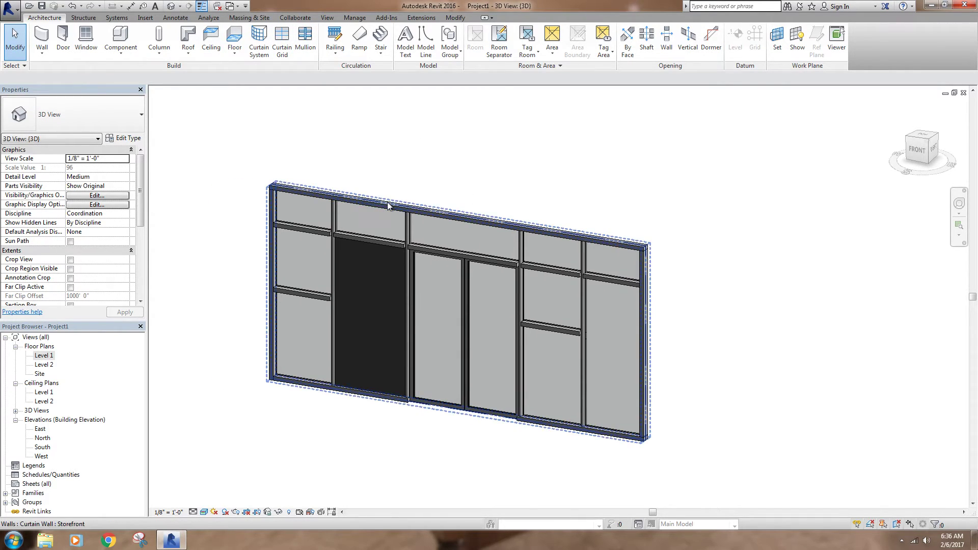
pyautogui.click(390, 208)
pyautogui.click(379, 168)
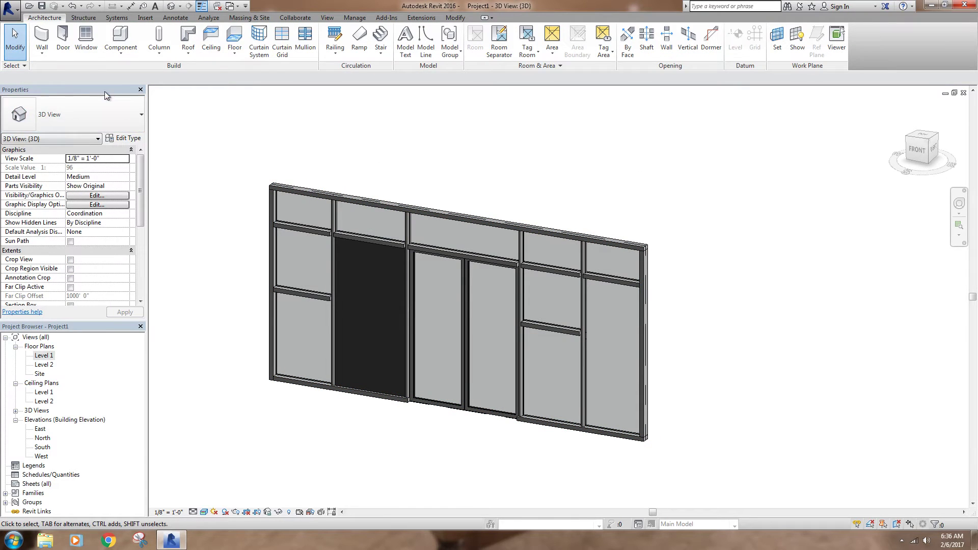
pyautogui.click(51, 38)
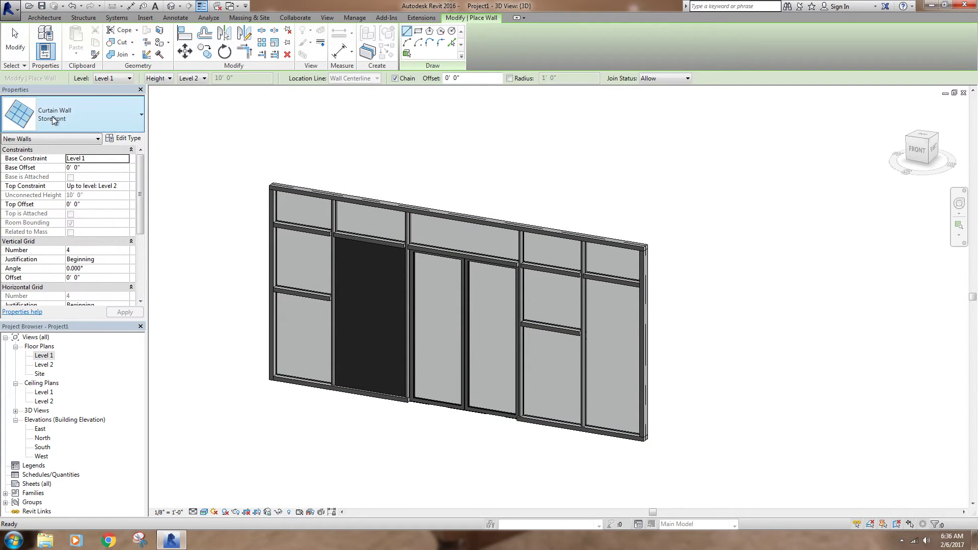
pyautogui.click(75, 100)
pyautogui.moveTo(56, 246)
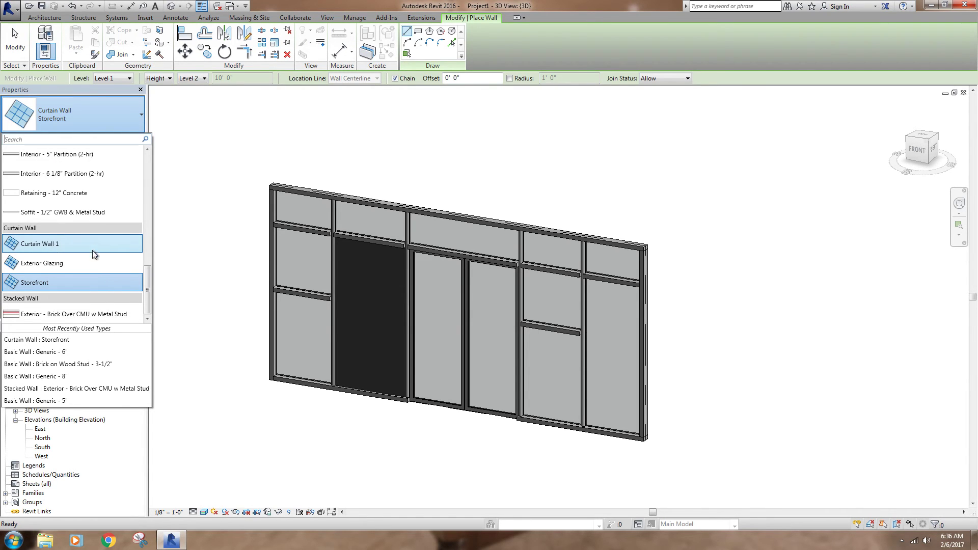
pyautogui.click(98, 121)
pyautogui.press('Escape')
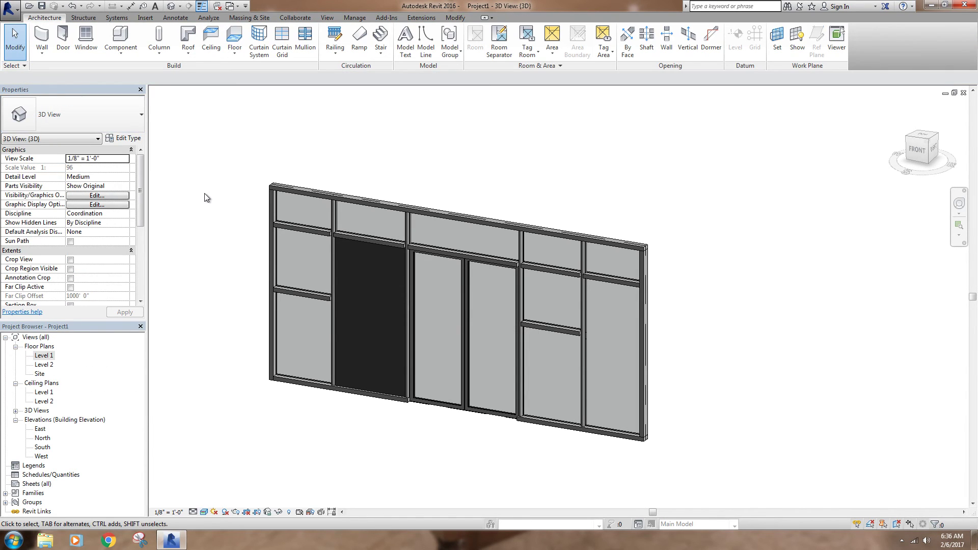